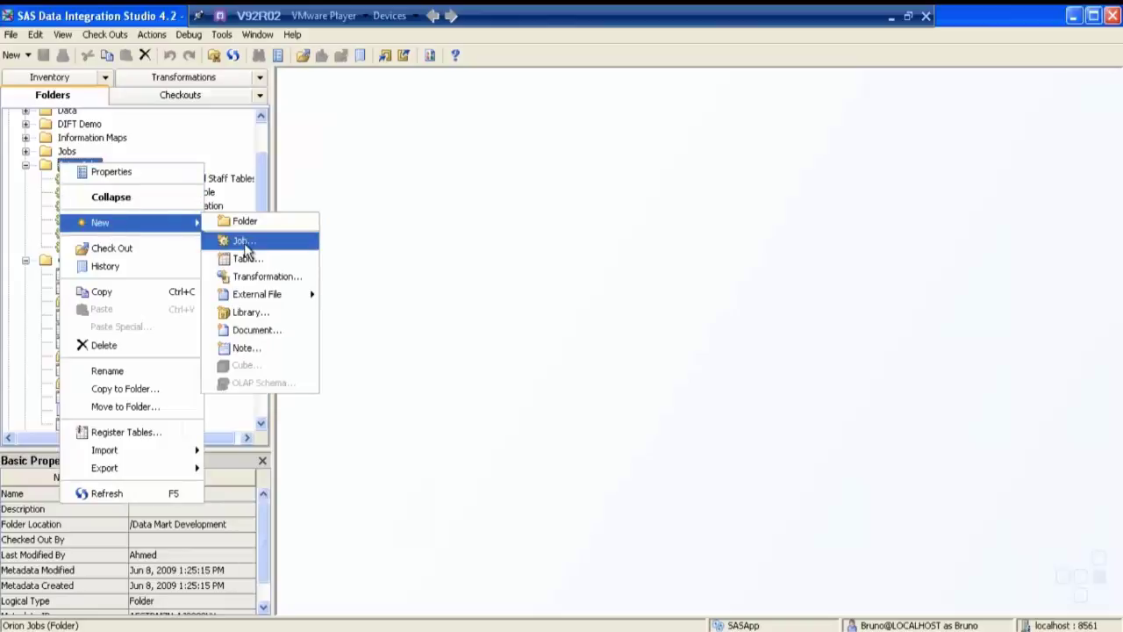
Create a new job named Populate Product Dimension in the Orion Jobs folder
text(Populate Prod)
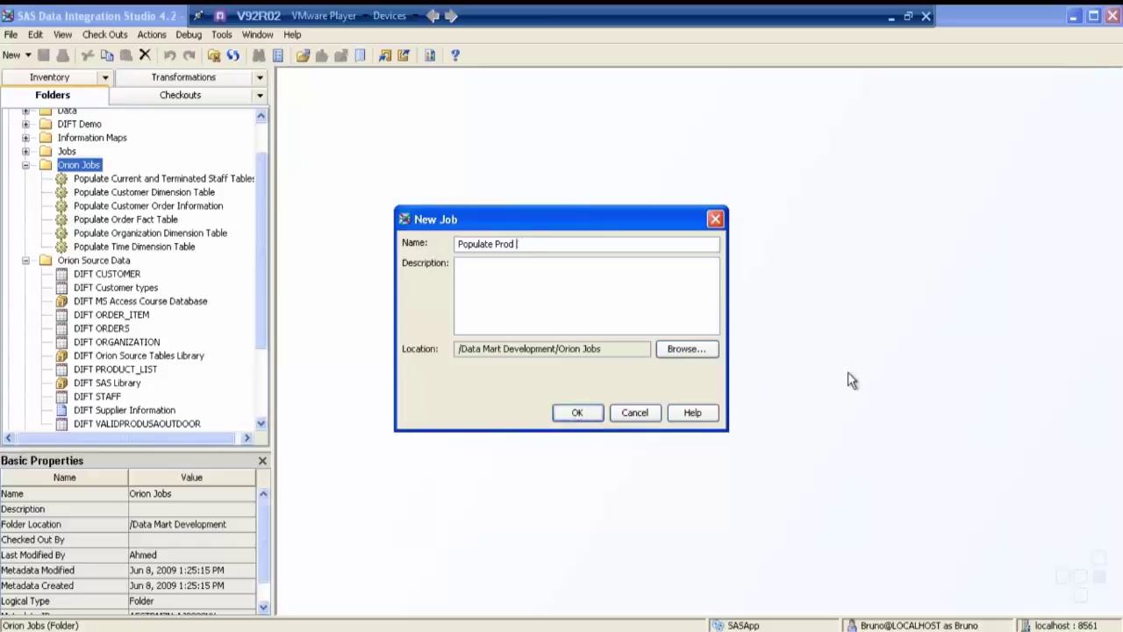
text(t Dimension)
key(Return)
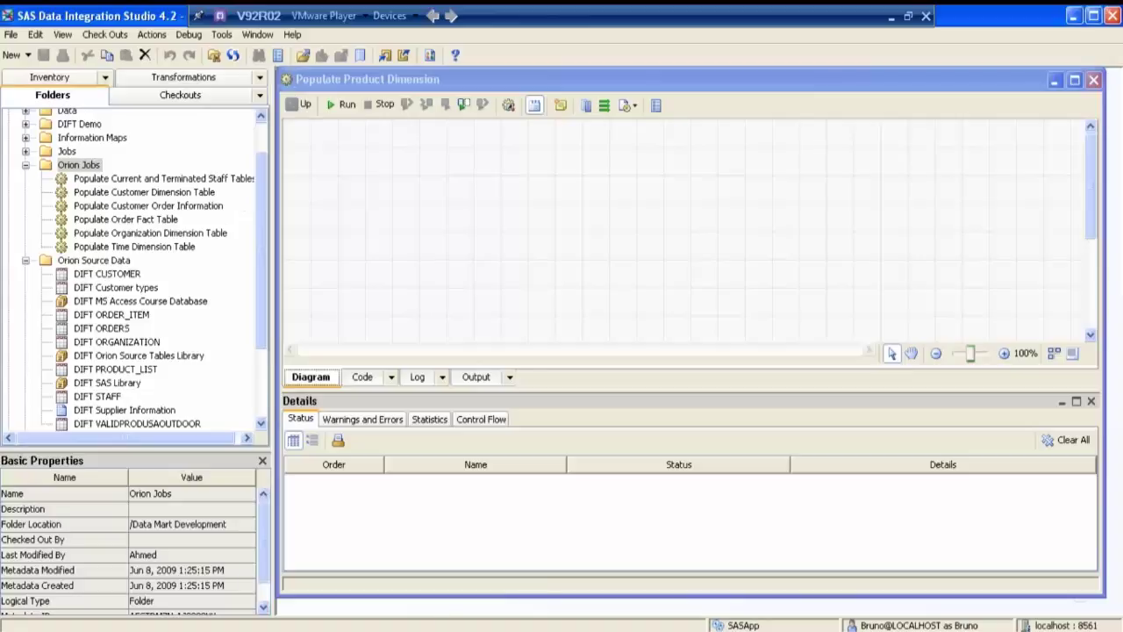
Switch to the Word specification and review the product dimension job's flow diagram, source and target tables, and File Reader mapping
click(281, 625)
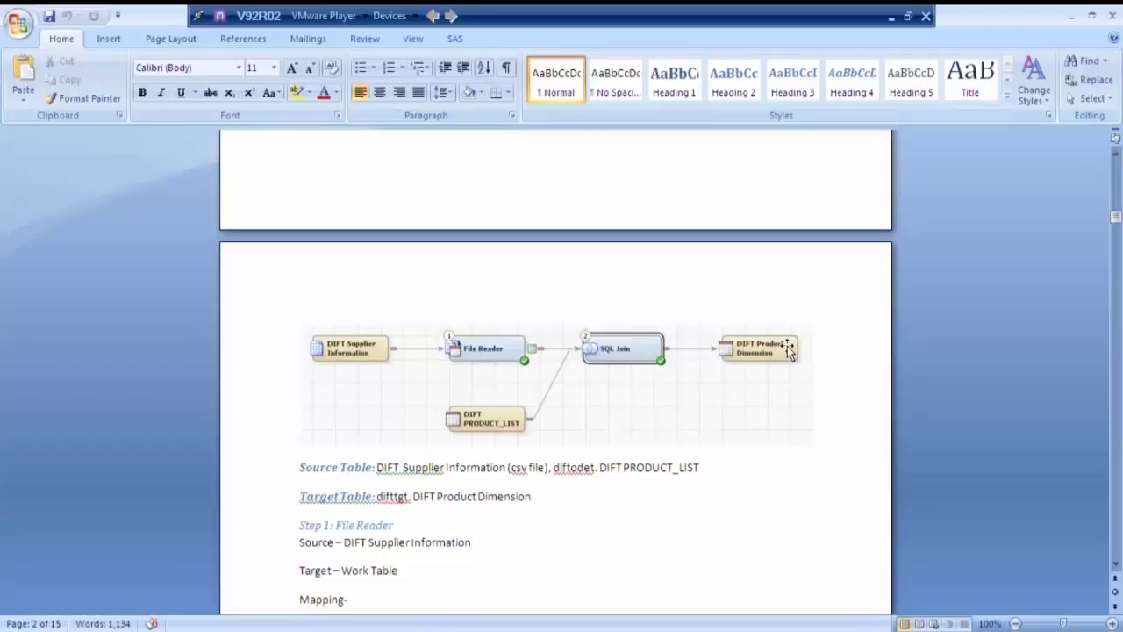
scroll(740, 378, down, 3)
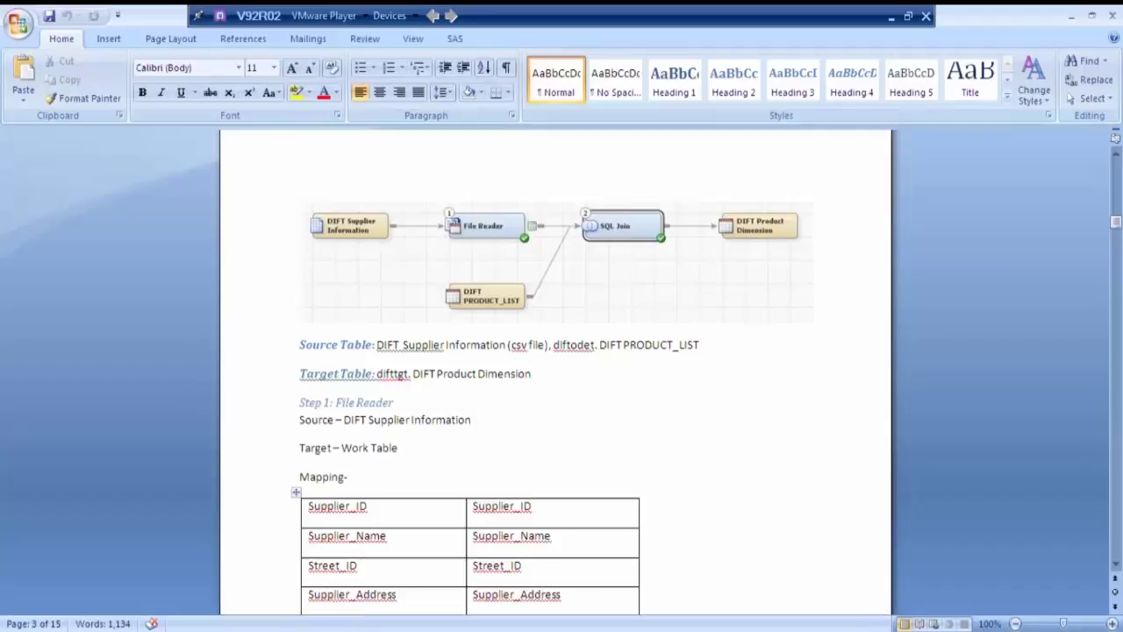
key(alt+Tab)
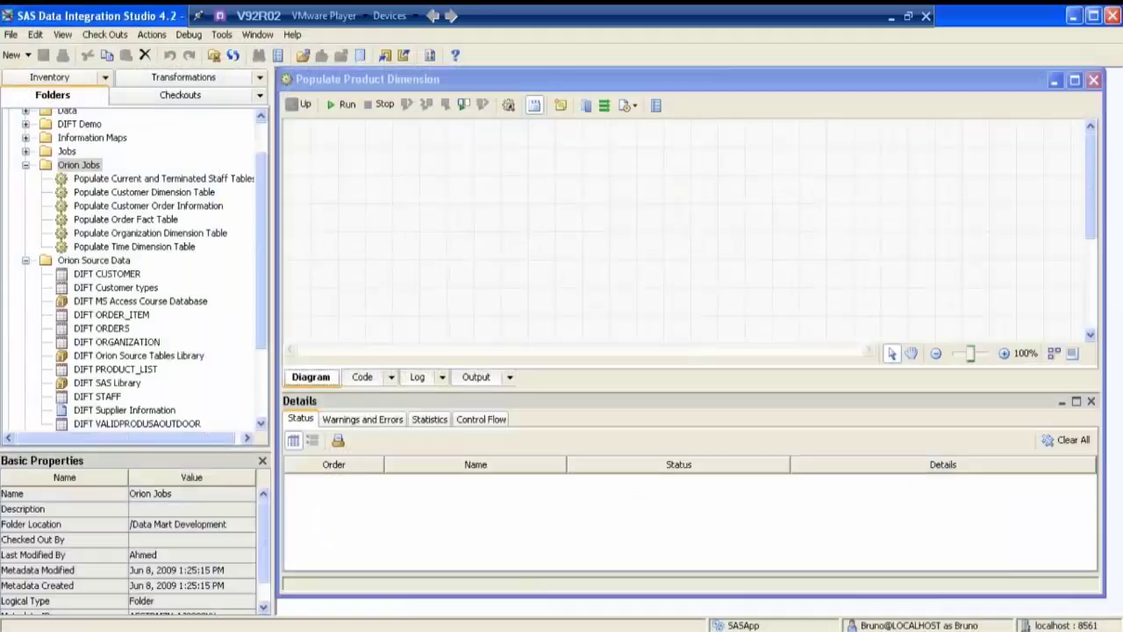
Find the DIFT Supplier Information external file and examine the actions available for the Orion Source Data folder
click(111, 411)
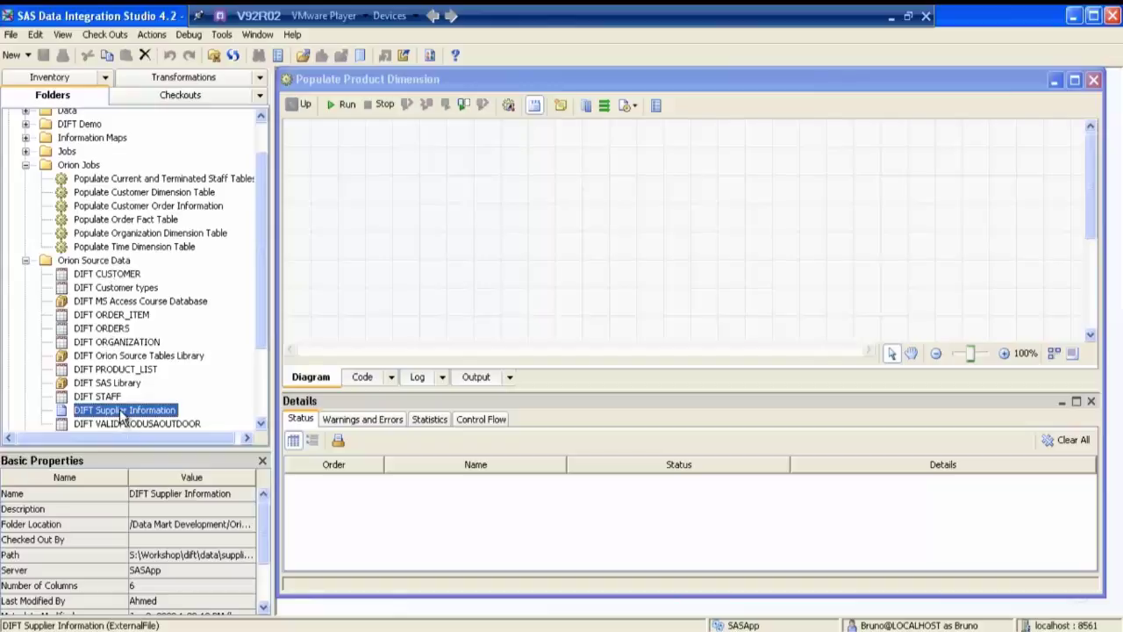
right_click(115, 262)
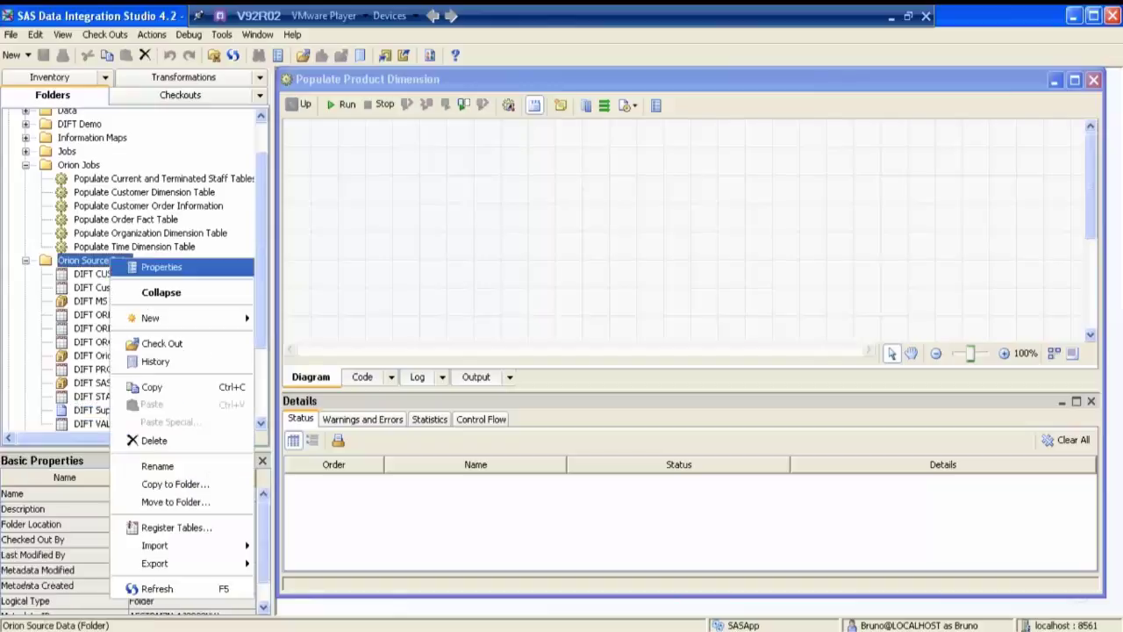
mouse_move(175, 533)
mouse_move(211, 317)
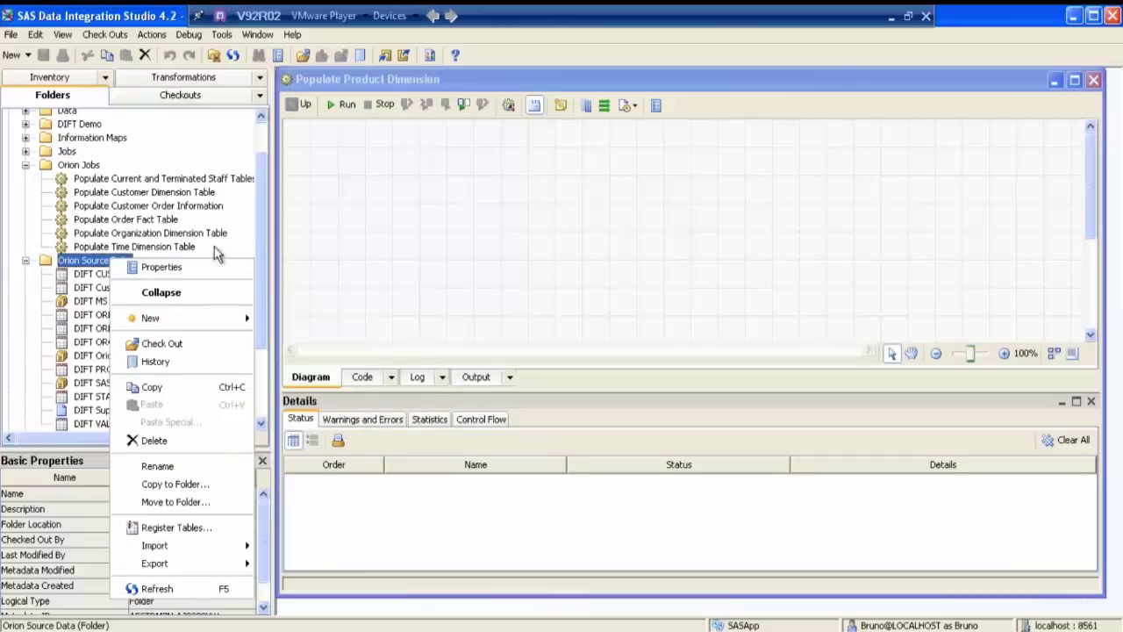
click(234, 216)
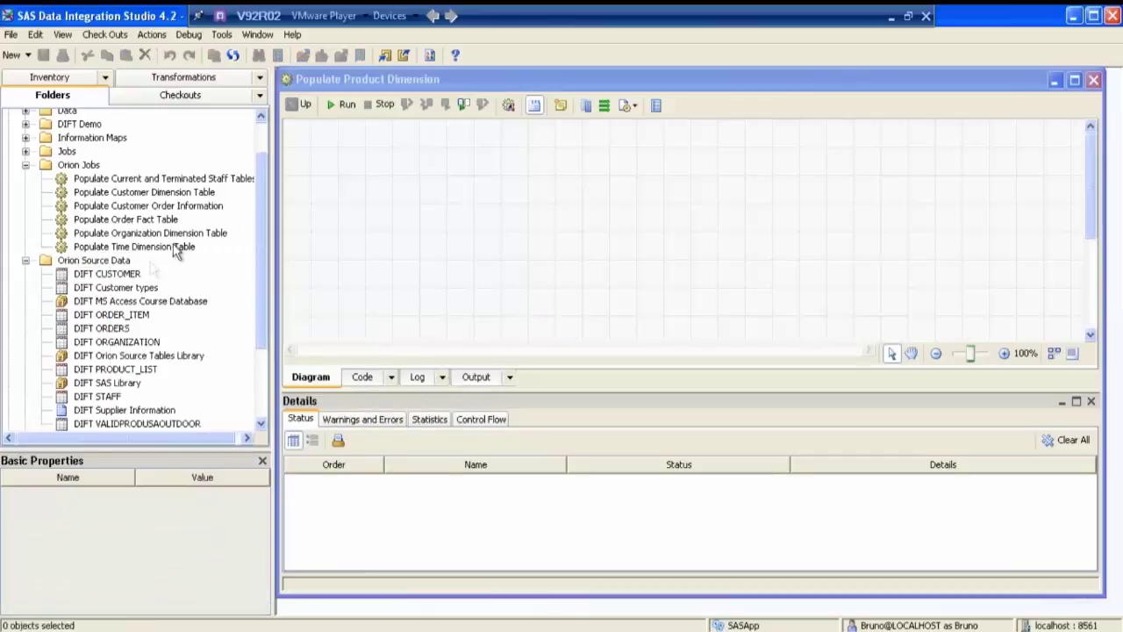
Look for the data set behind DIFT PRODUCT_LIST in the S:\Workshop\dift\datamart folder in Windows Explorer
click(109, 372)
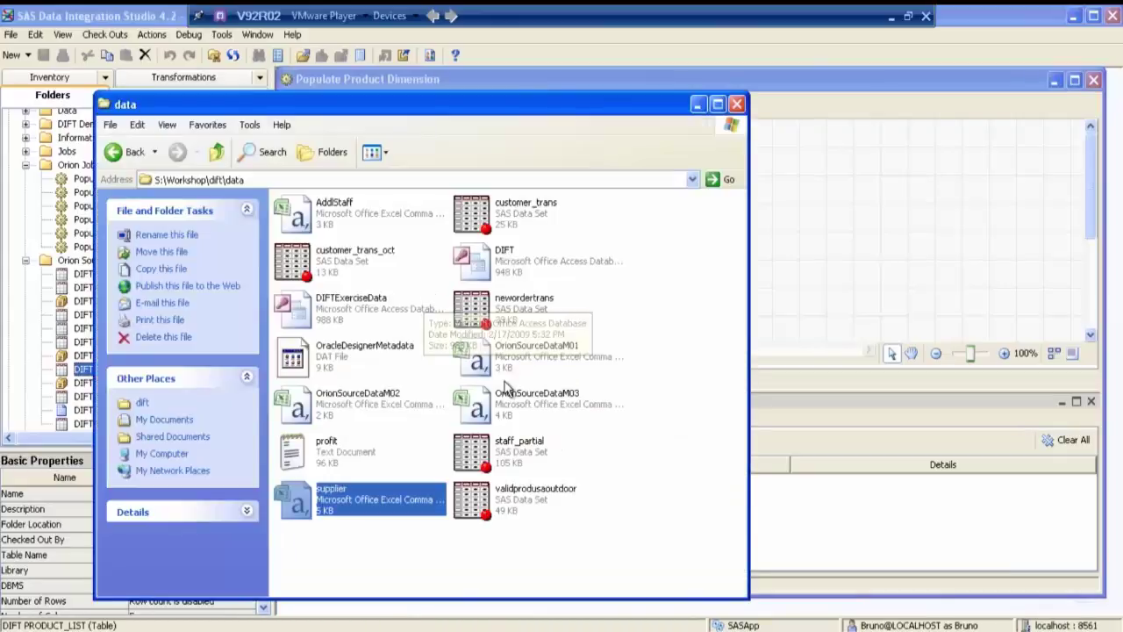
click(216, 153)
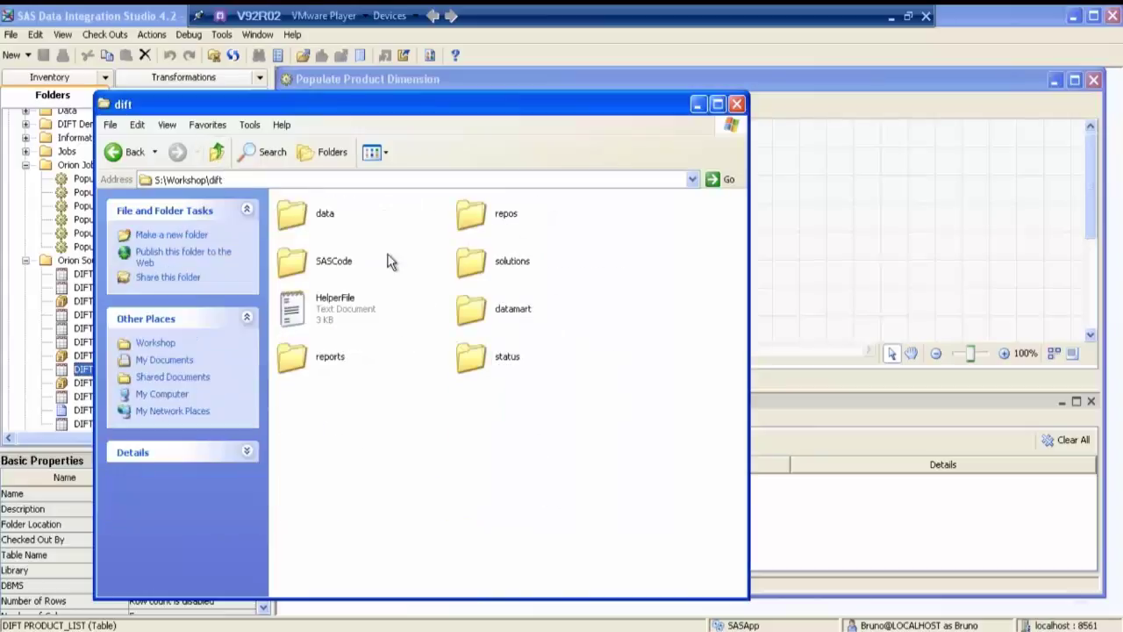
double_click(473, 307)
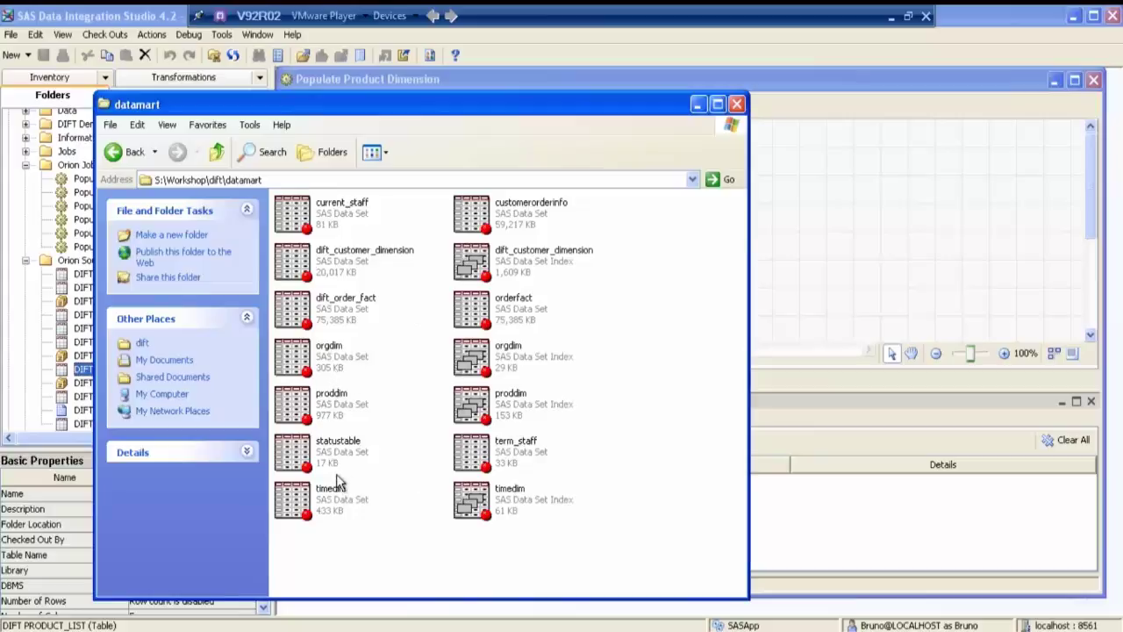
click(697, 104)
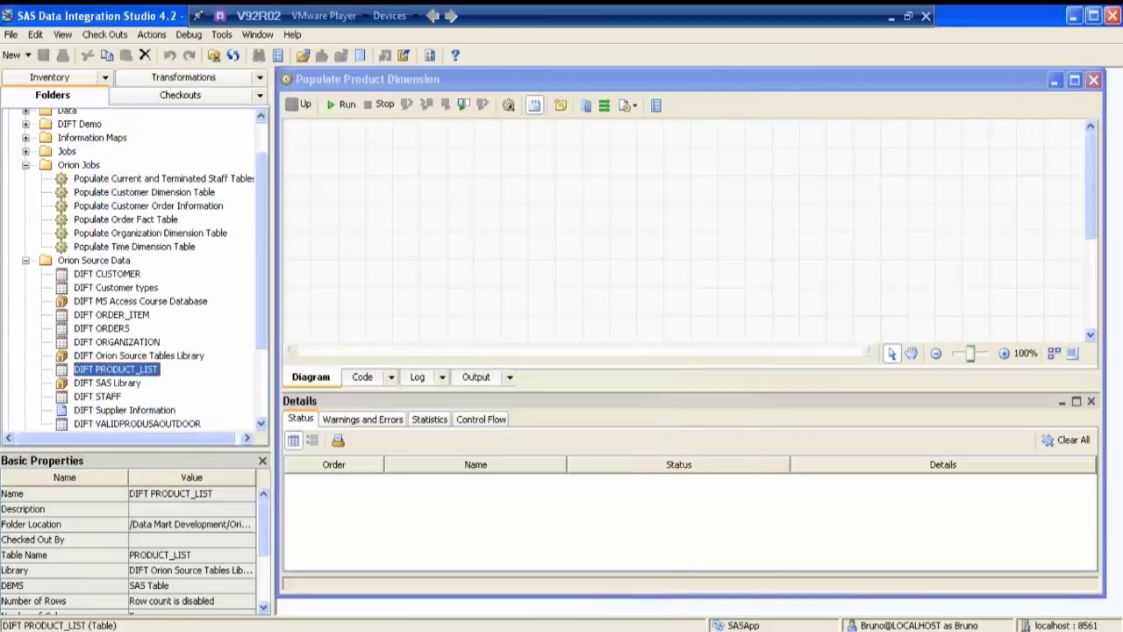
Widen the folder tree and check the physical storage properties of the DIFT PRODUCT_LIST table
drag(270, 138, 491, 184)
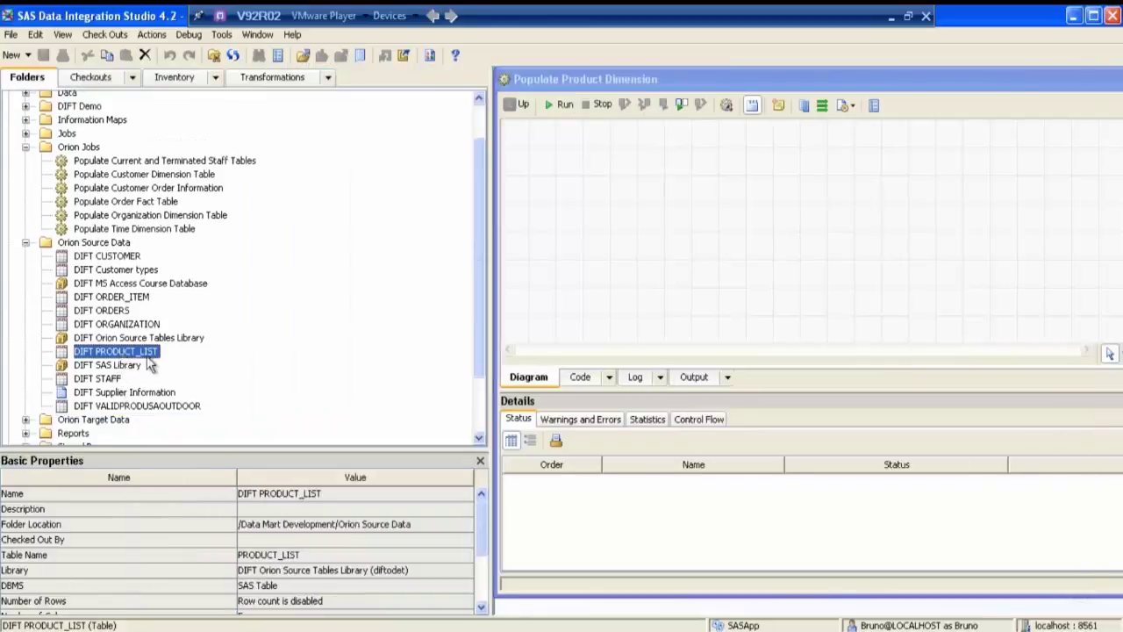
right_click(148, 354)
click(204, 296)
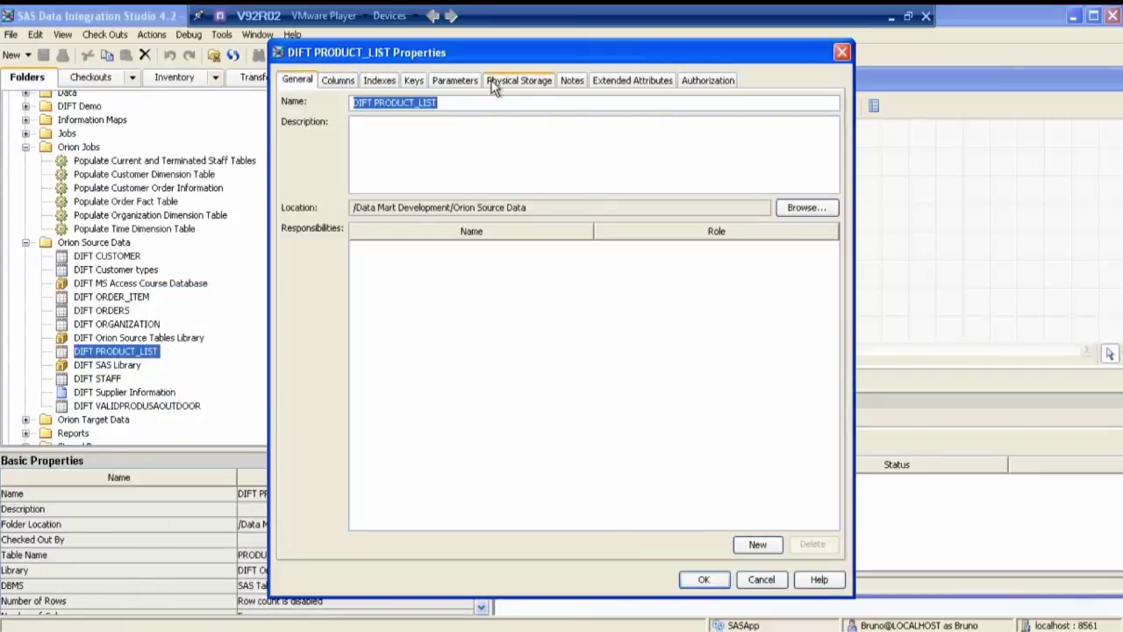
click(518, 79)
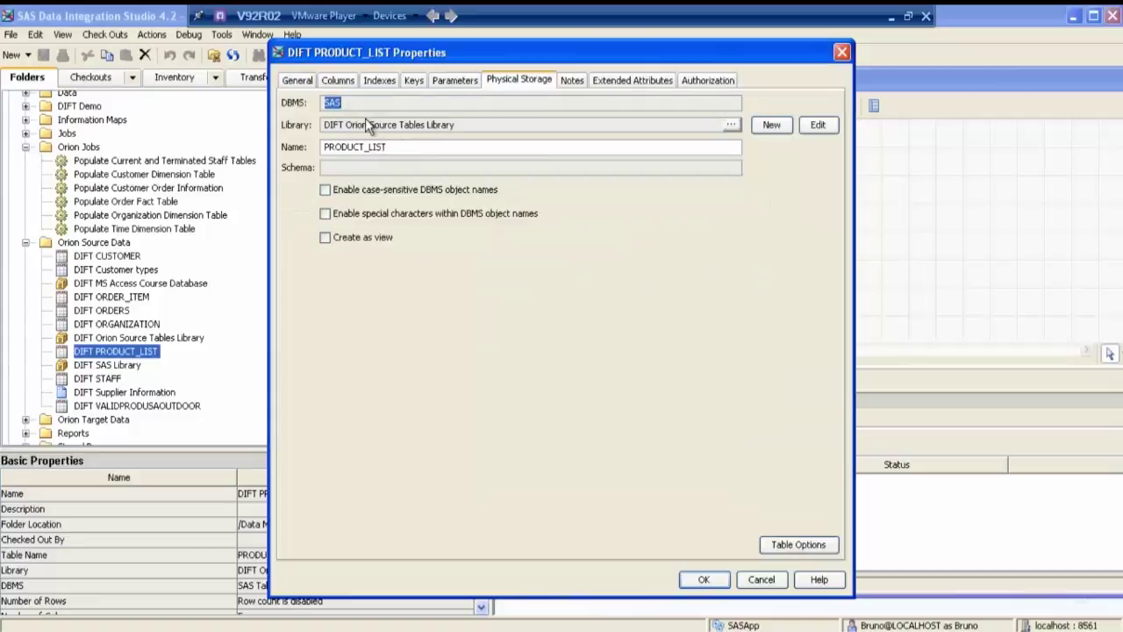
click(842, 53)
Display the LIBNAME statement of the DIFT Orion Source Tables Library
click(131, 338)
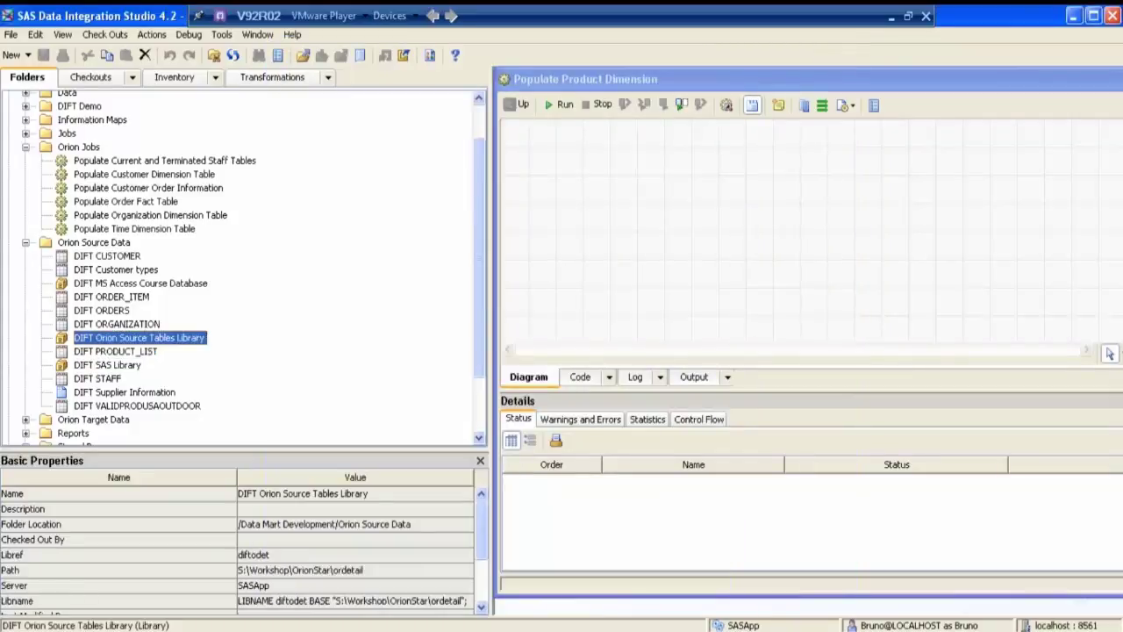
click(189, 342)
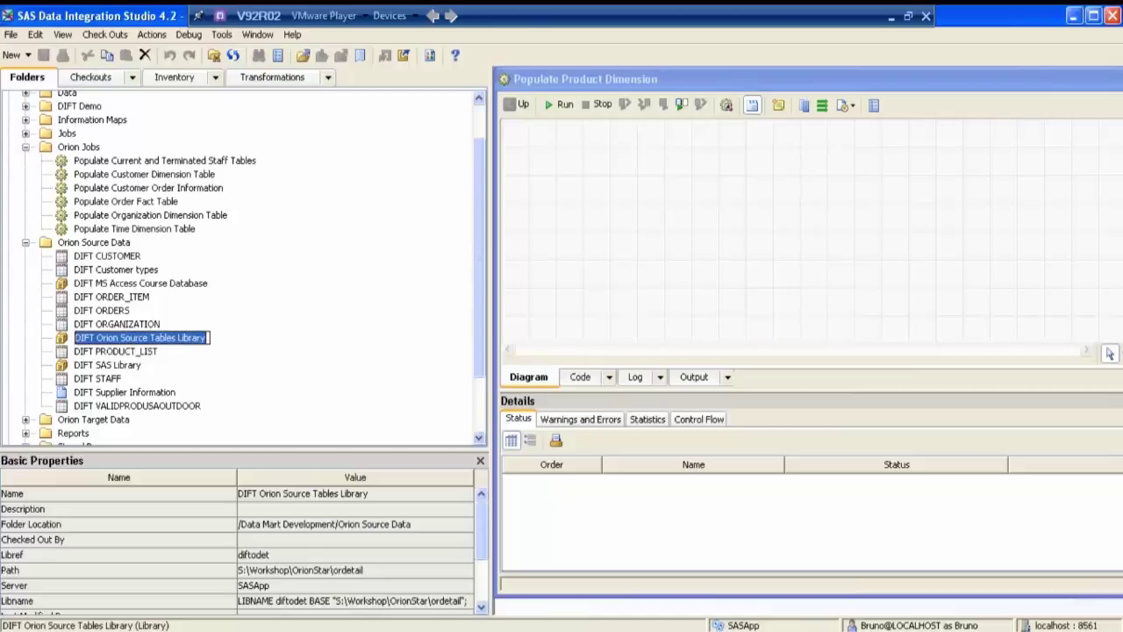
click(141, 353)
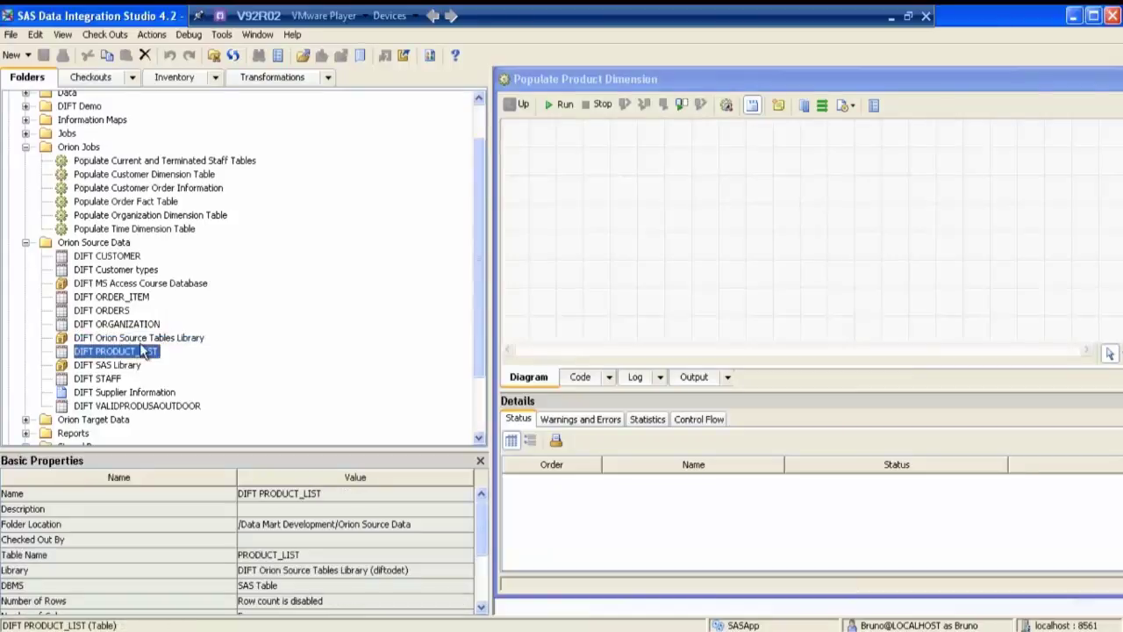
right_click(140, 338)
click(202, 356)
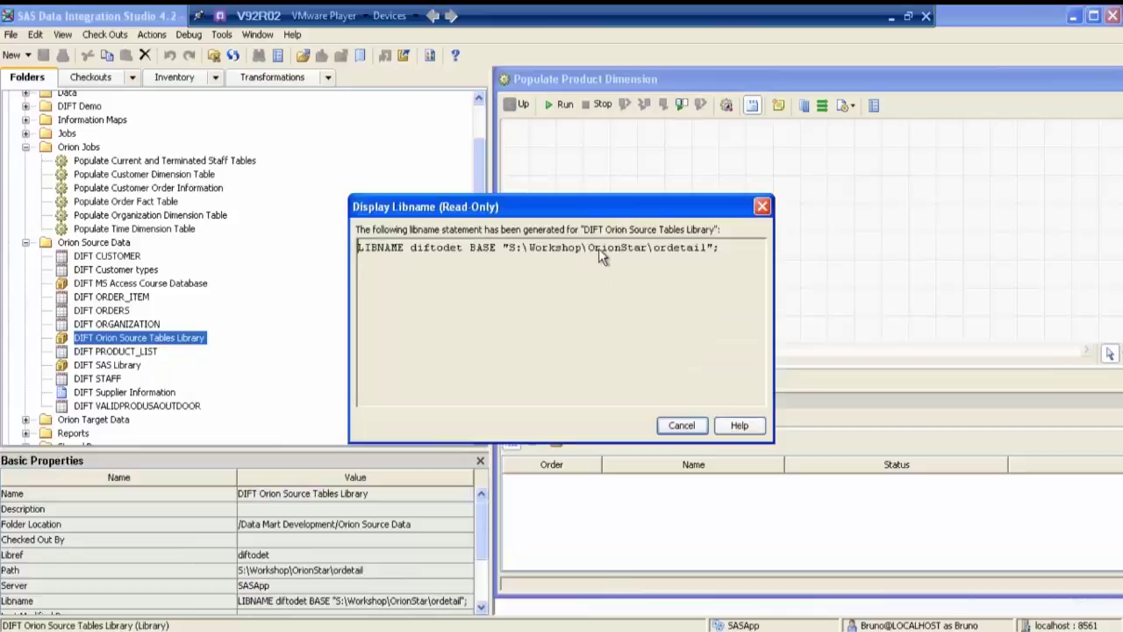
Locate the product_list data set in the S:\Workshop\OrionStar\ordetail folder in Windows Explorer
key(alt+Tab)
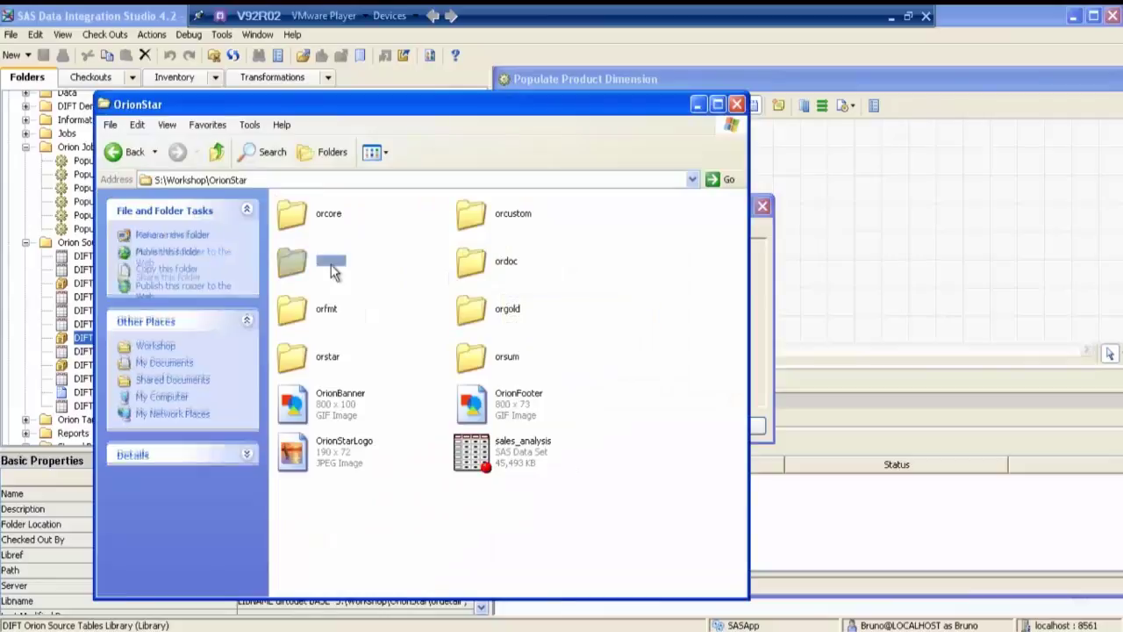
double_click(327, 260)
click(470, 399)
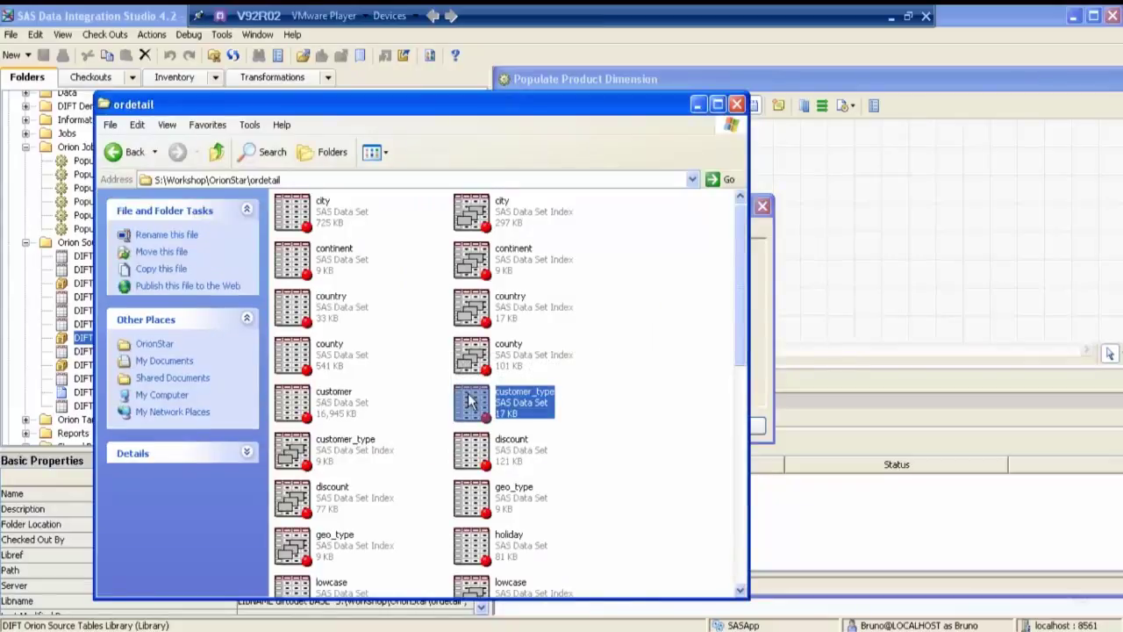
key(p)
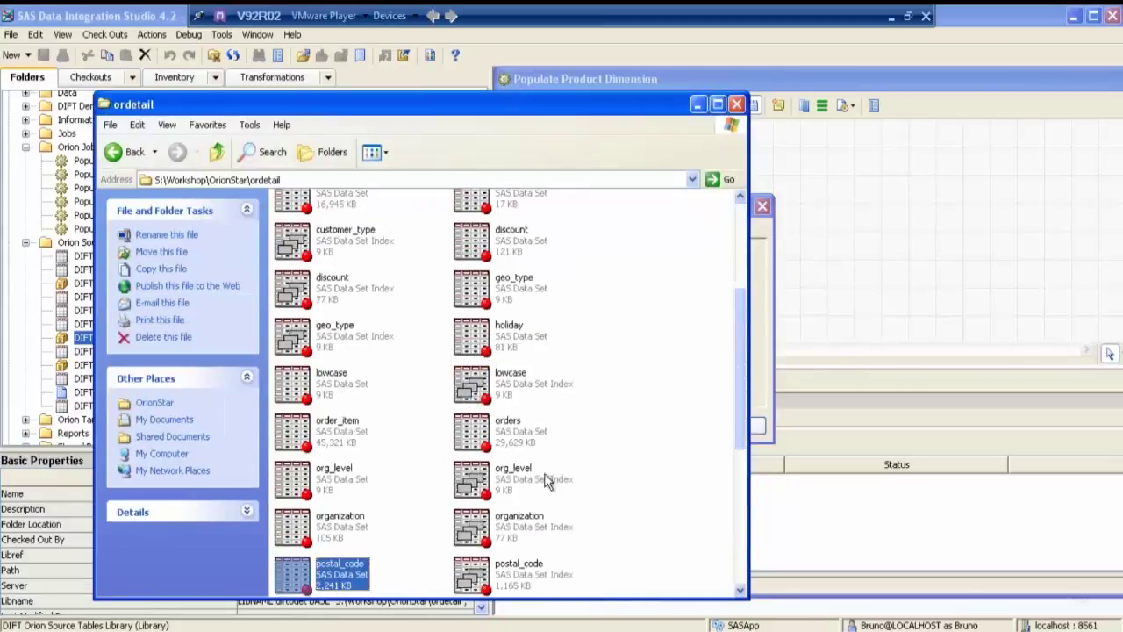
scroll(549, 544, down, 3)
scroll(352, 526, down, 5)
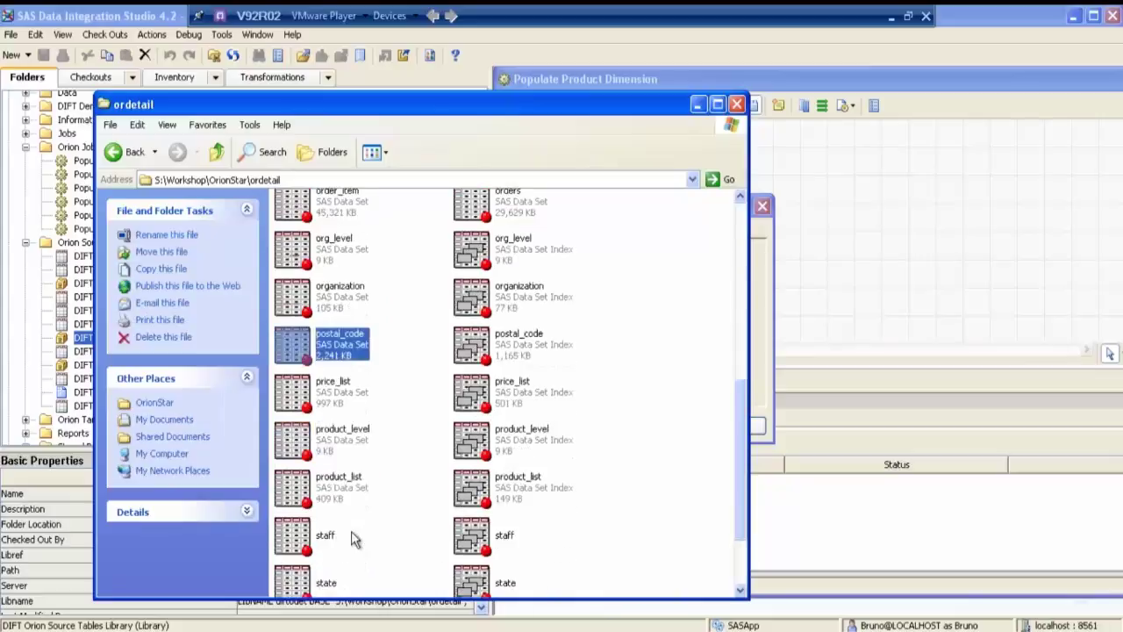
click(330, 376)
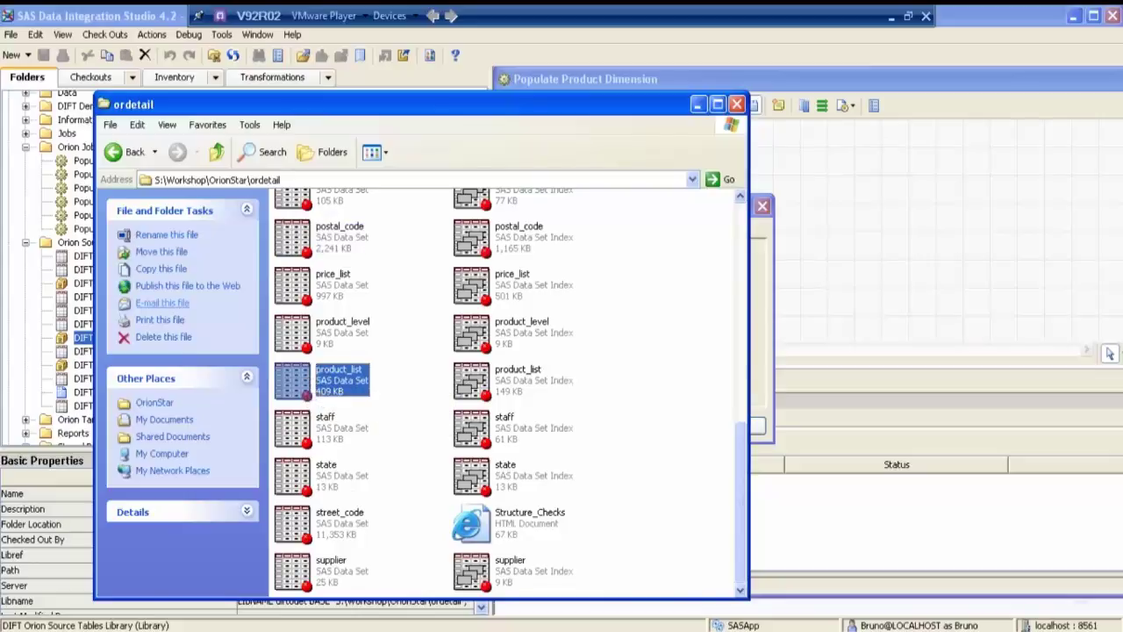
click(699, 105)
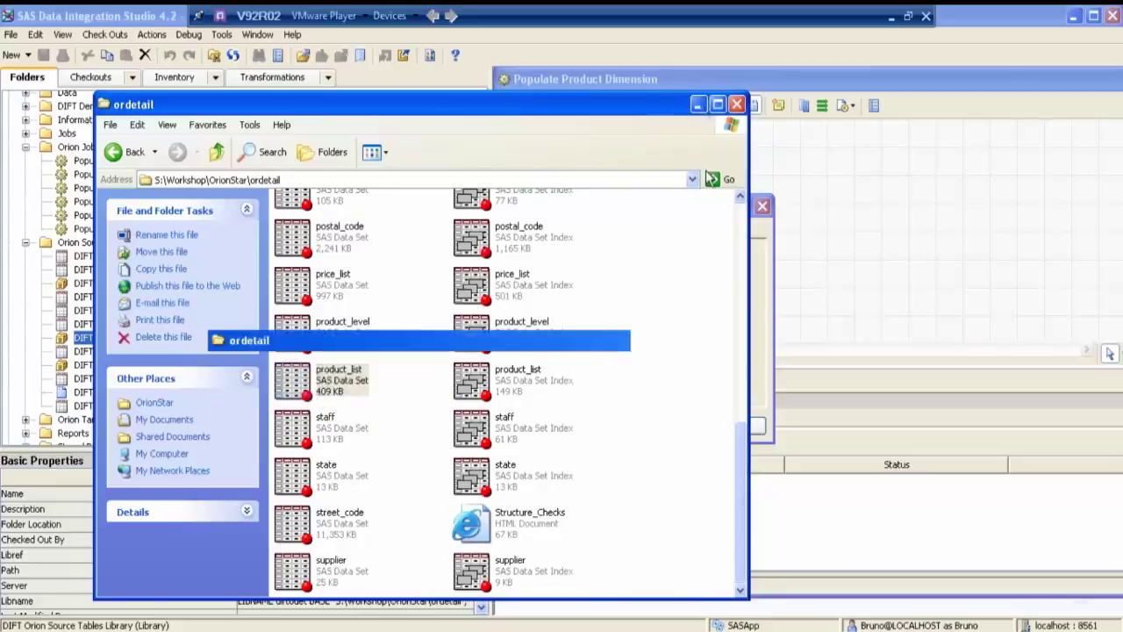
Close the LIBNAME display and narrow the folder tree to give the job diagram more room
click(762, 207)
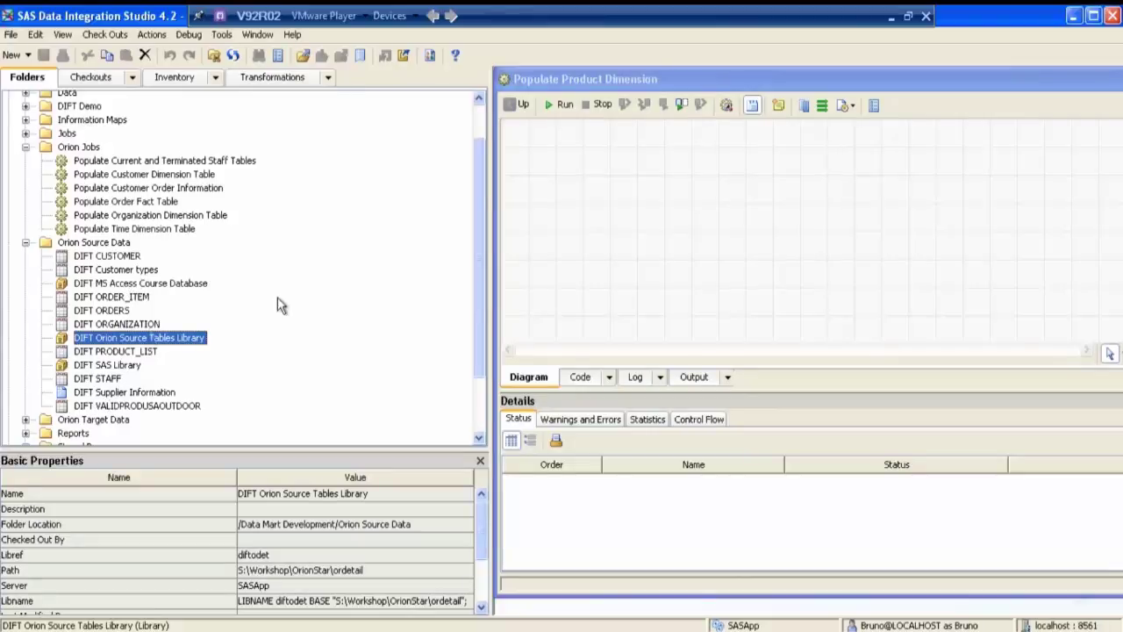
click(492, 154)
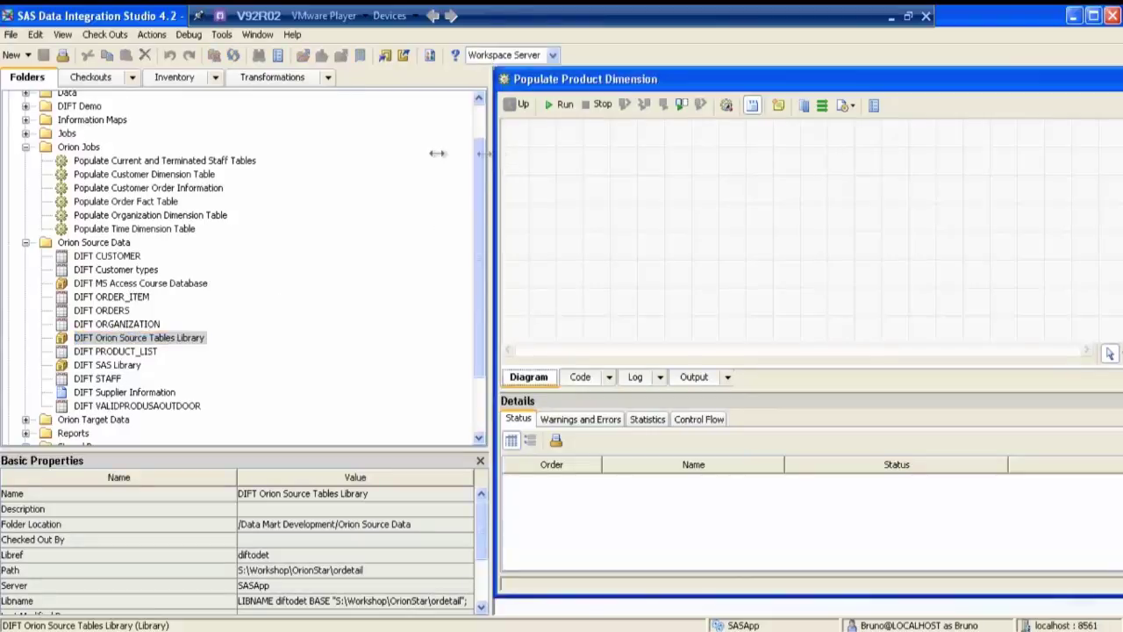
drag(490, 113, 379, 109)
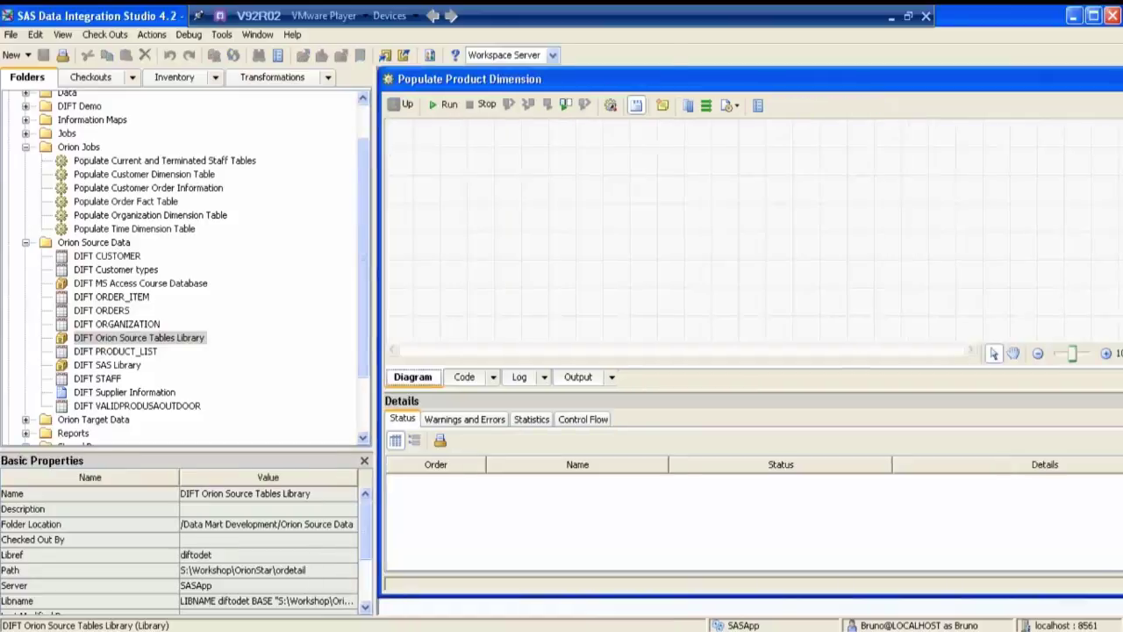
Switch to the PowerPoint presentation and browse its slides for the New Table Wizard exercise on the Product Dimension table
click(891, 18)
click(62, 421)
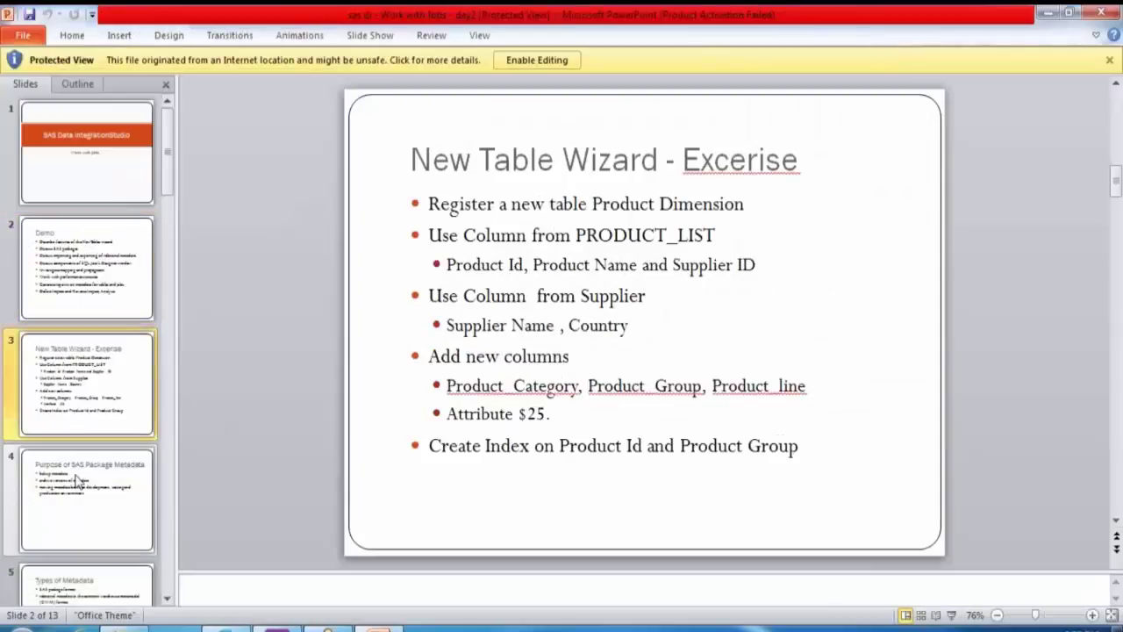
click(78, 479)
scroll(79, 488, down, 2)
click(95, 390)
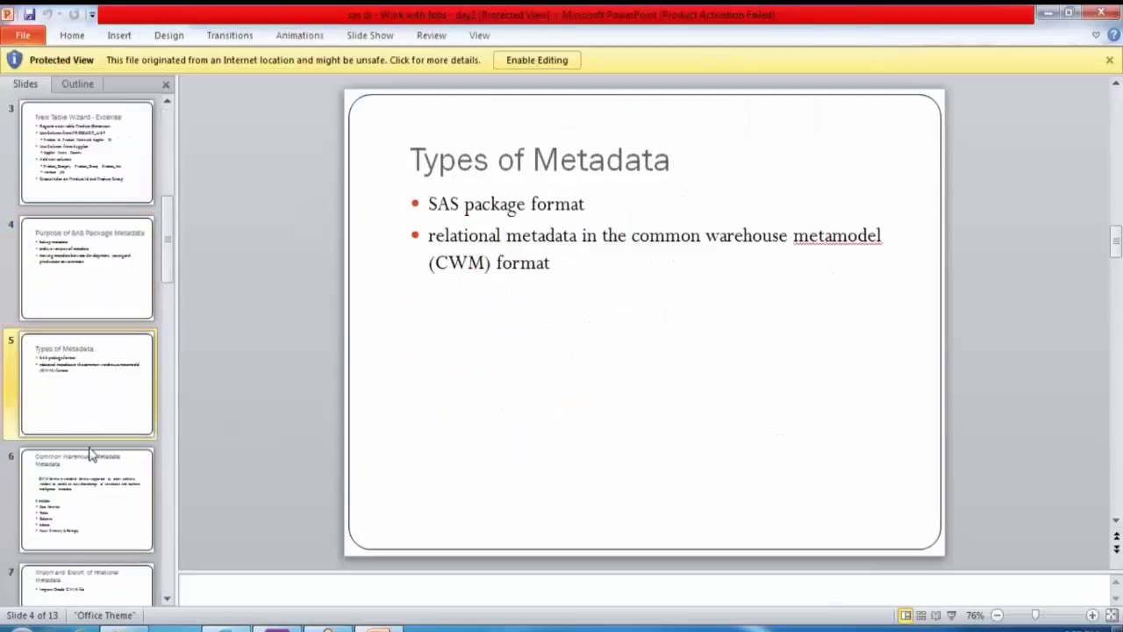
click(87, 470)
scroll(85, 474, down, 2)
click(83, 475)
click(104, 387)
scroll(110, 388, up, 4)
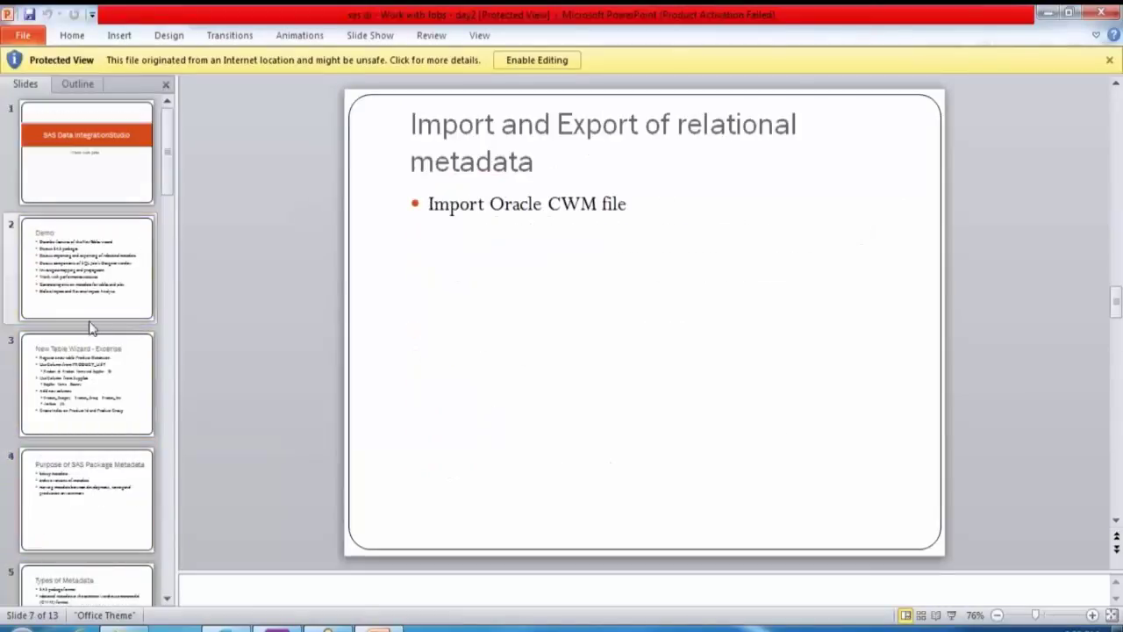
click(88, 372)
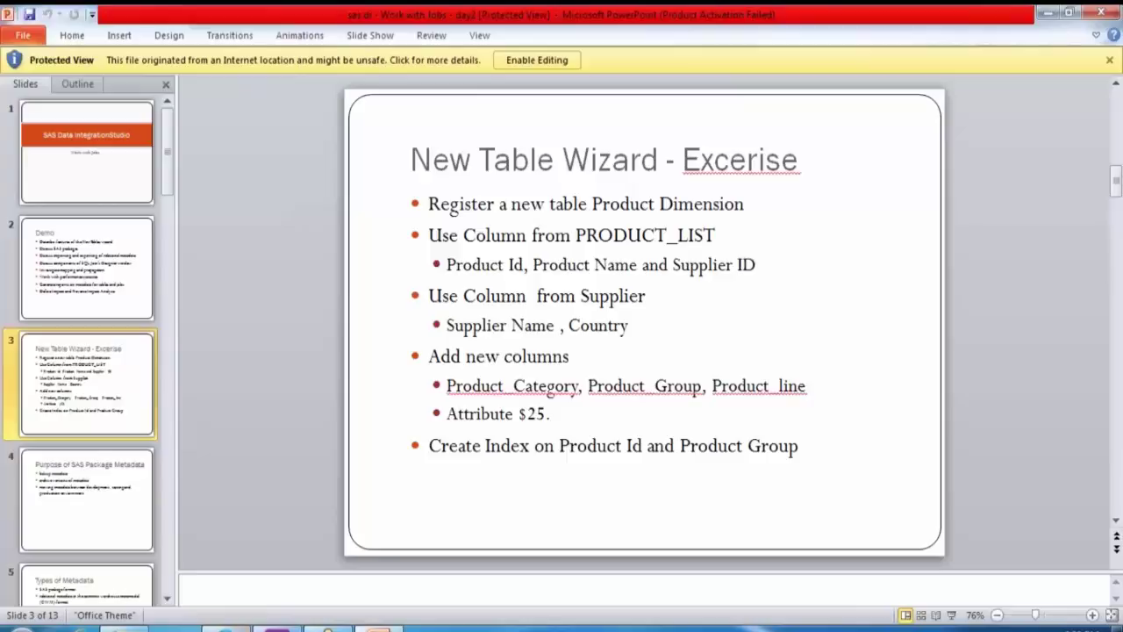
Switch to SAS Data Integration Studio and examine the column definitions of the DIFT PRODUCT_LIST source table
click(276, 628)
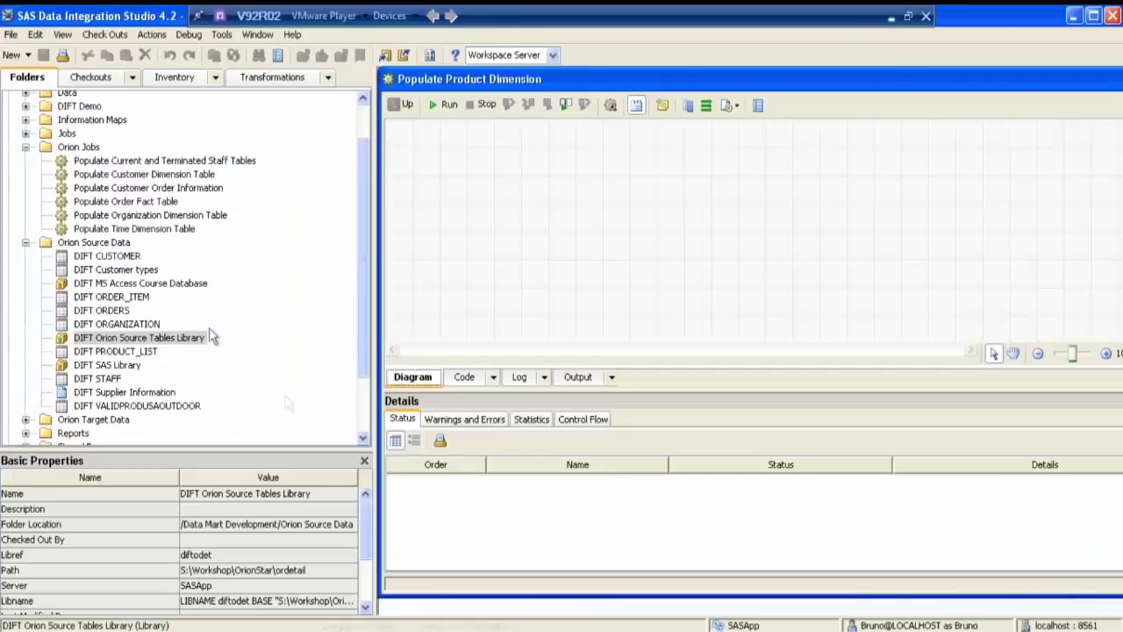
right_click(134, 353)
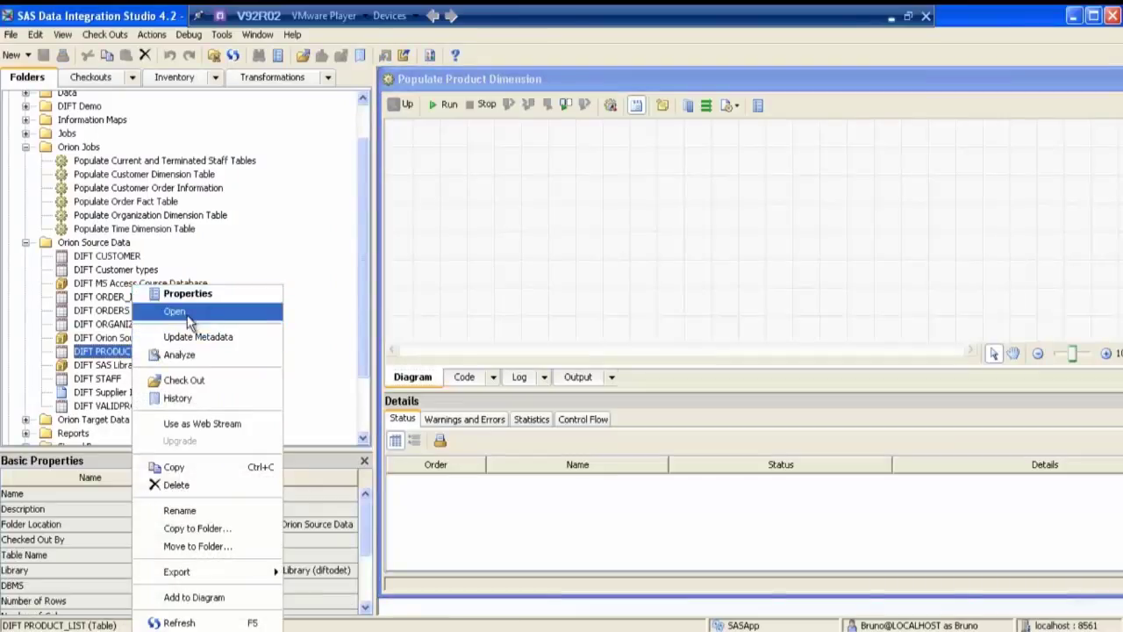
click(241, 291)
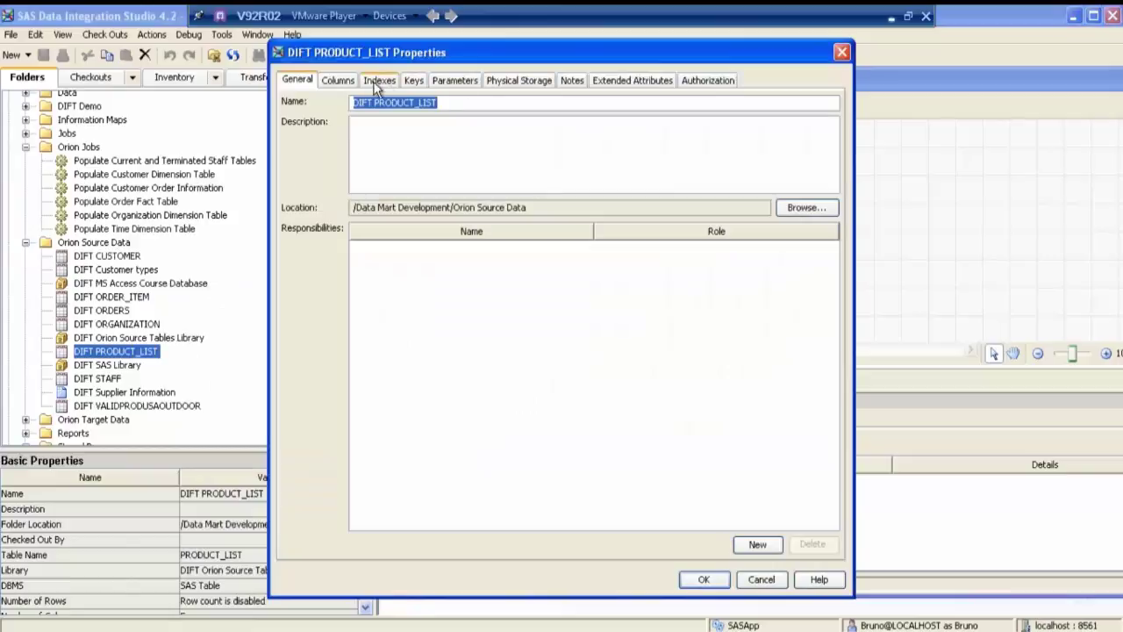
click(339, 81)
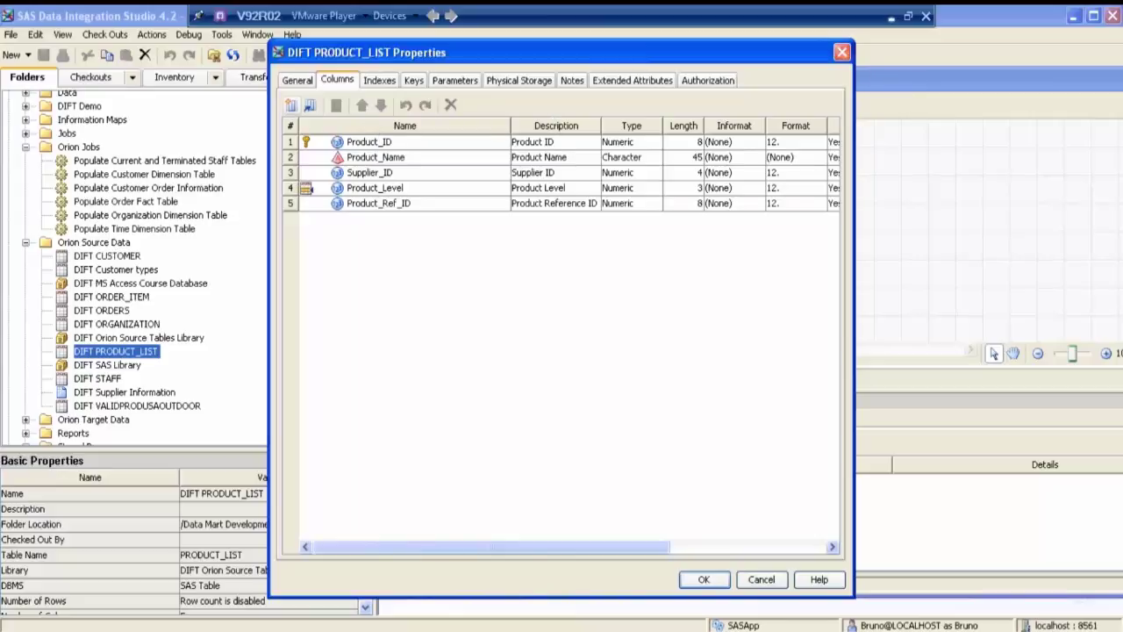
click(841, 52)
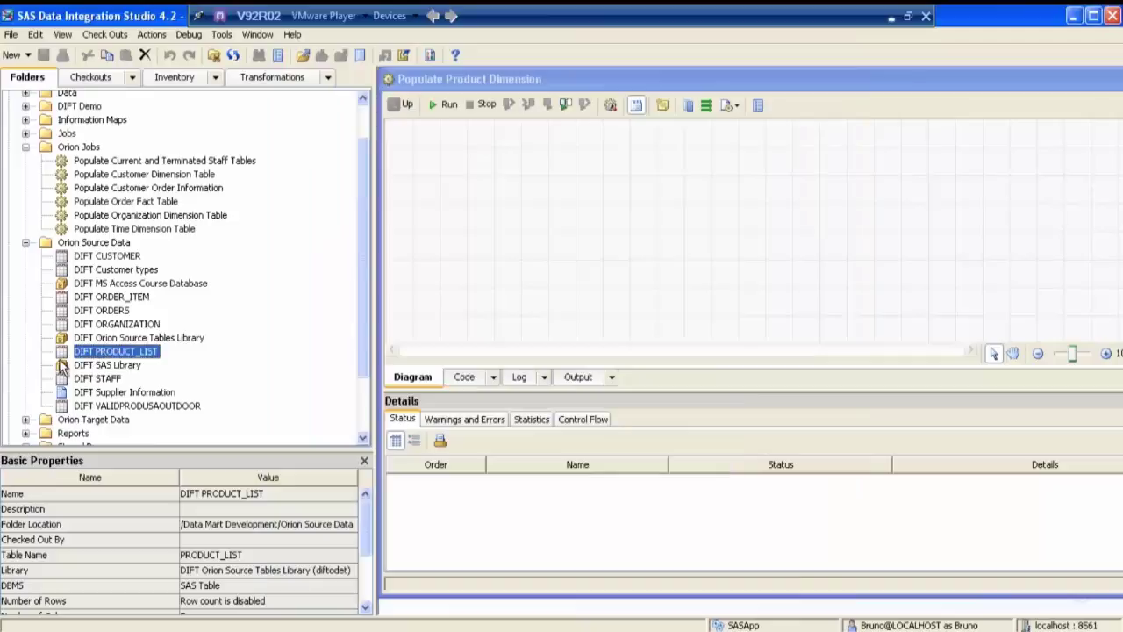
Examine the column definitions of the DIFT Product Dimension table in the Orion Target Data folder
scroll(54, 368, down, 2)
click(25, 343)
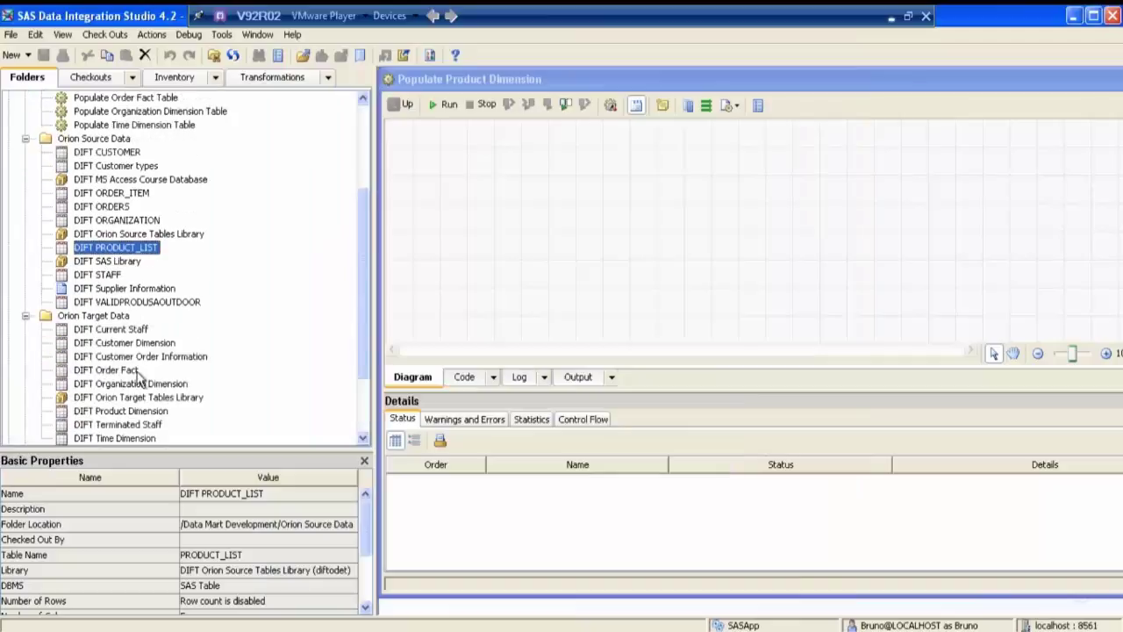
right_click(134, 410)
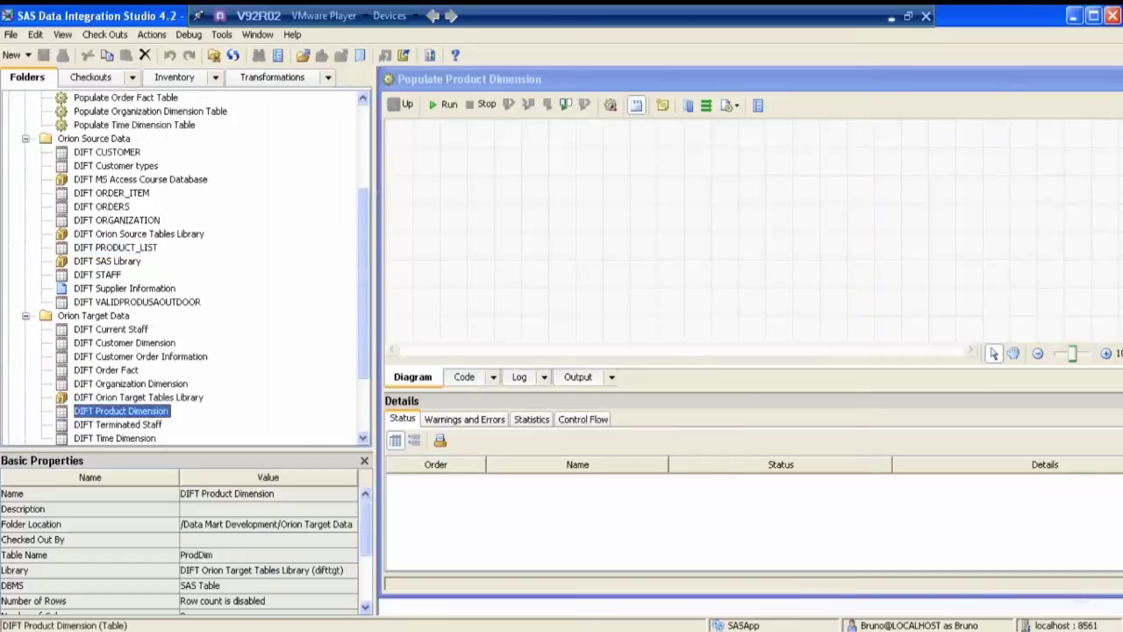
click(188, 293)
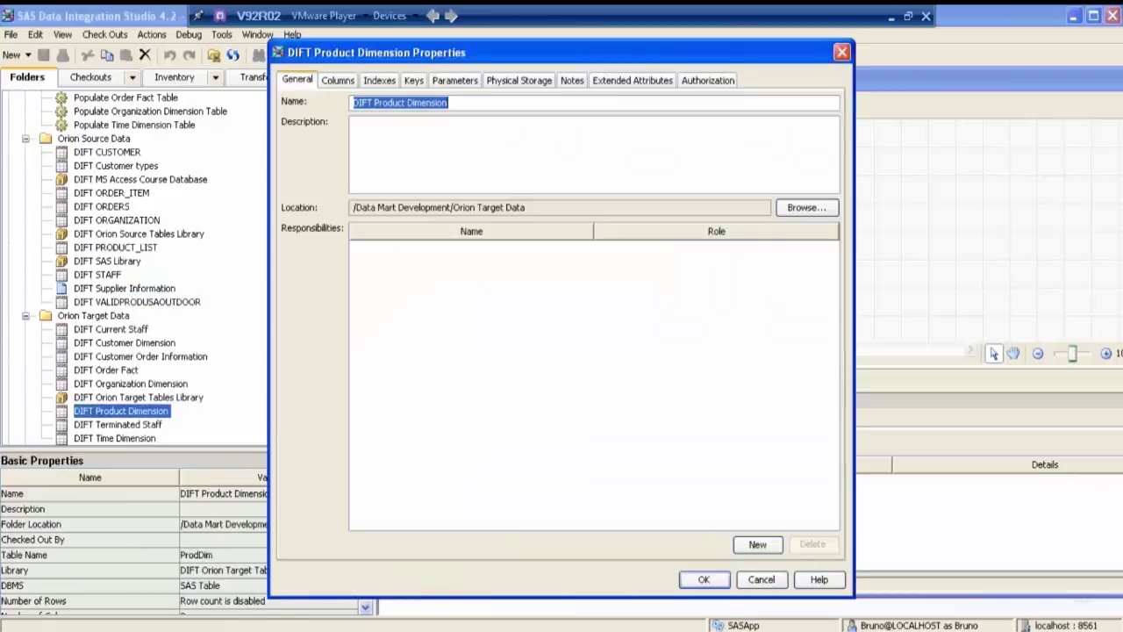
click(339, 80)
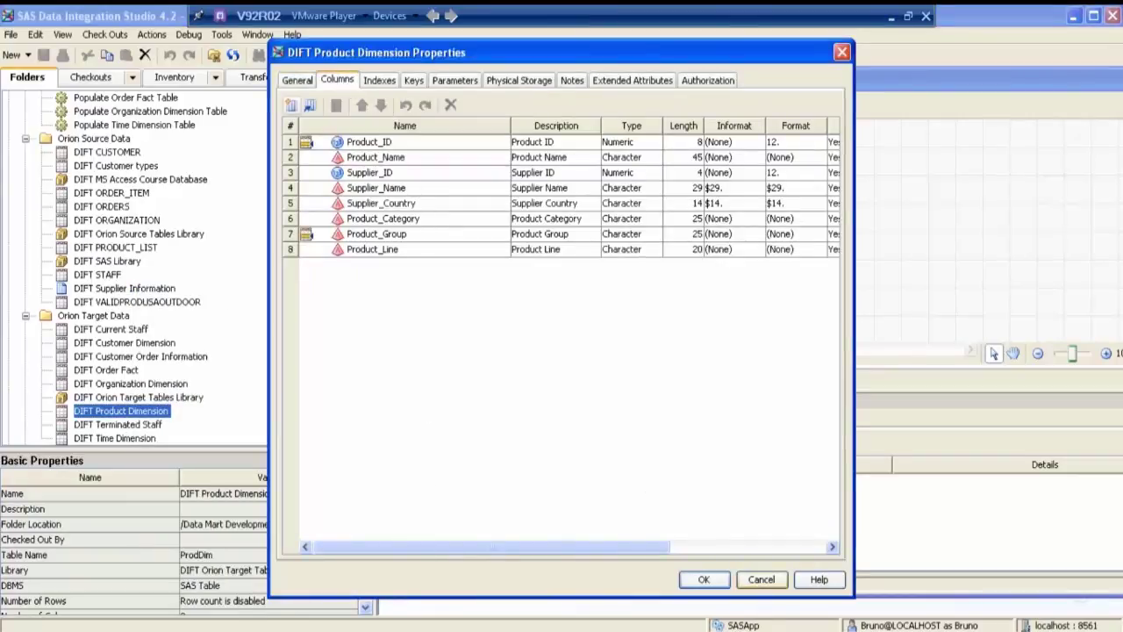
click(754, 577)
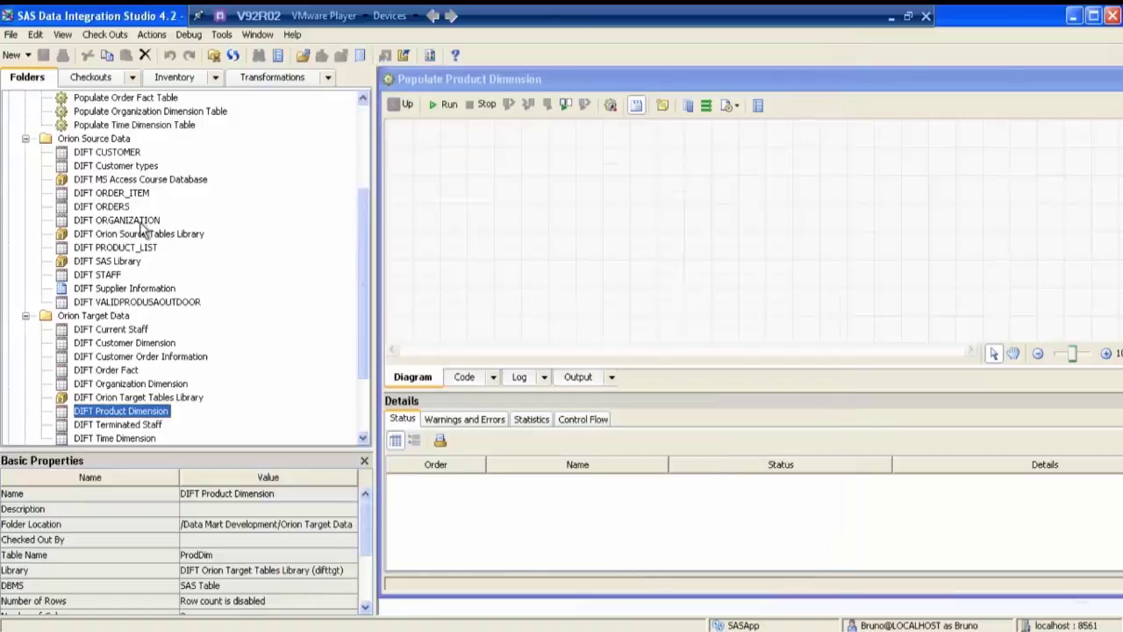
Add the DIFT Supplier Information external file from Orion Source Data to the Populate Product Dimension job diagram
drag(362, 201, 362, 165)
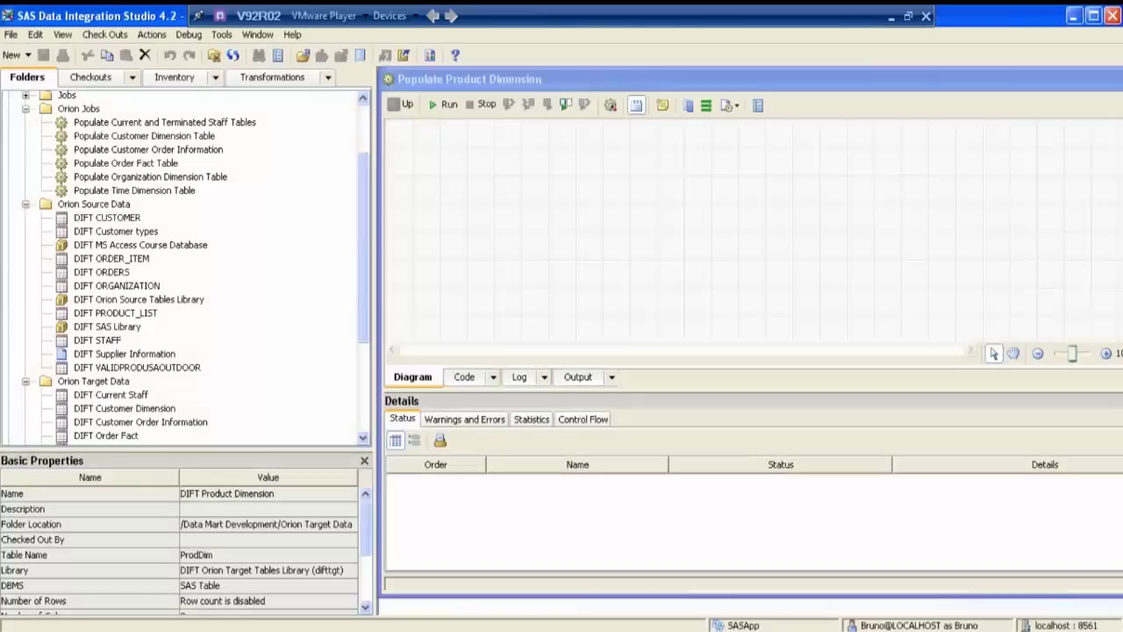
drag(123, 356, 446, 205)
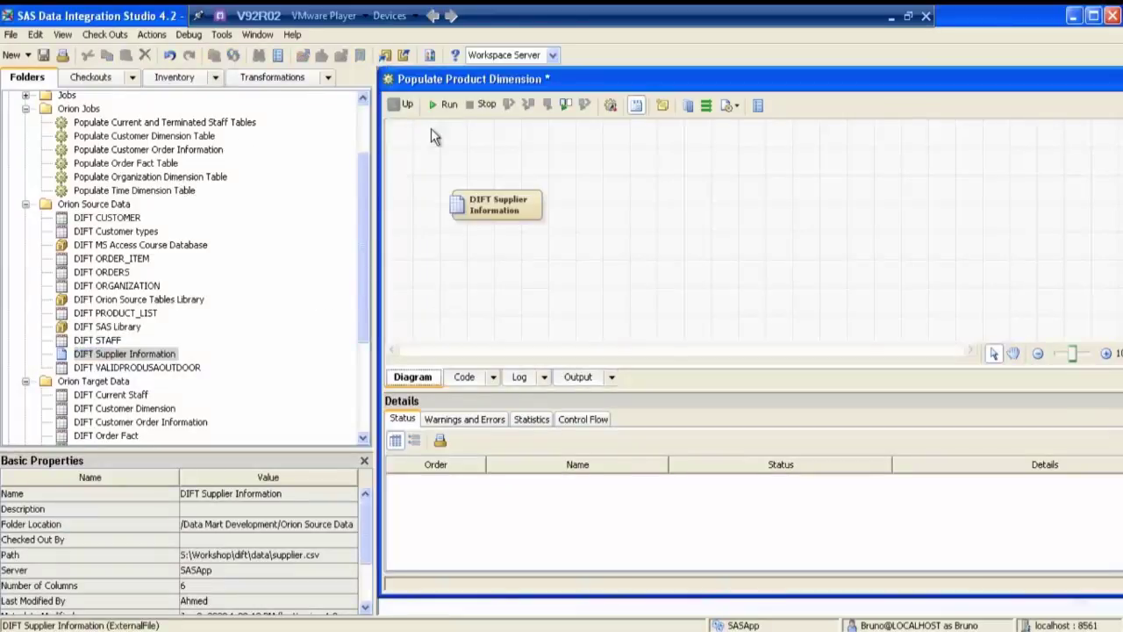
Add a File Reader transformation from the Access category beside DIFT Supplier Information in the job diagram
click(264, 81)
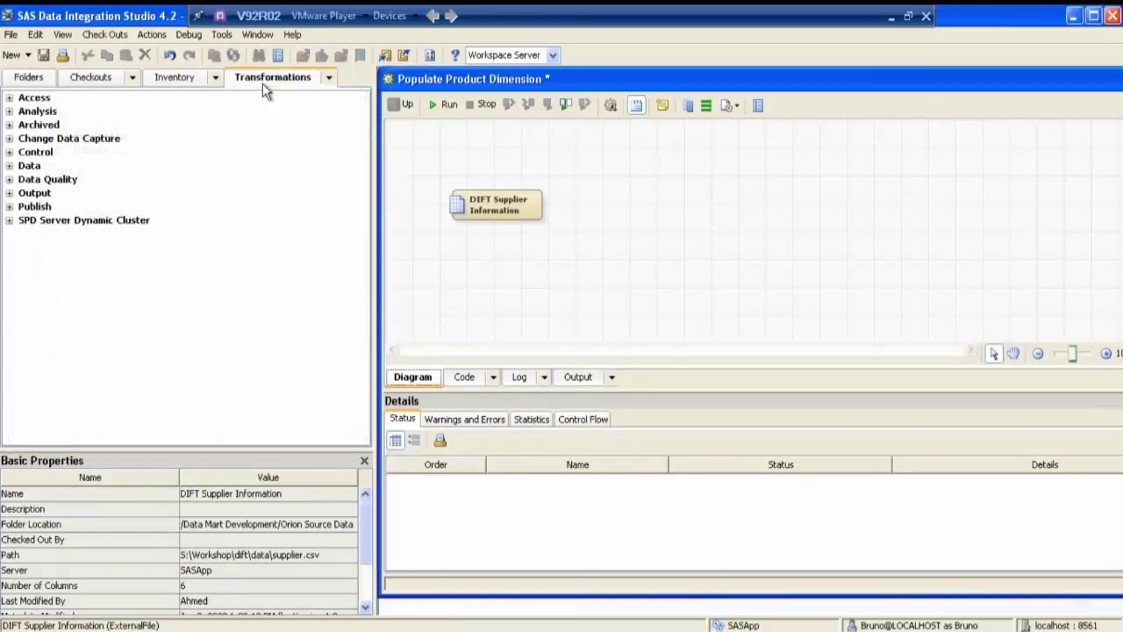
click(9, 97)
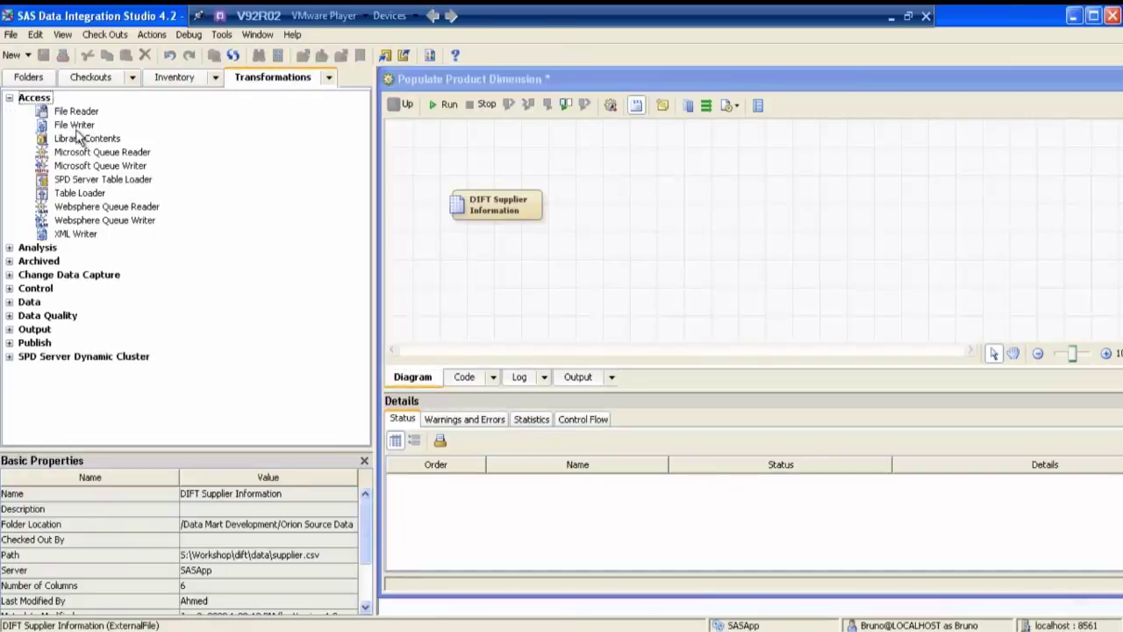
click(77, 112)
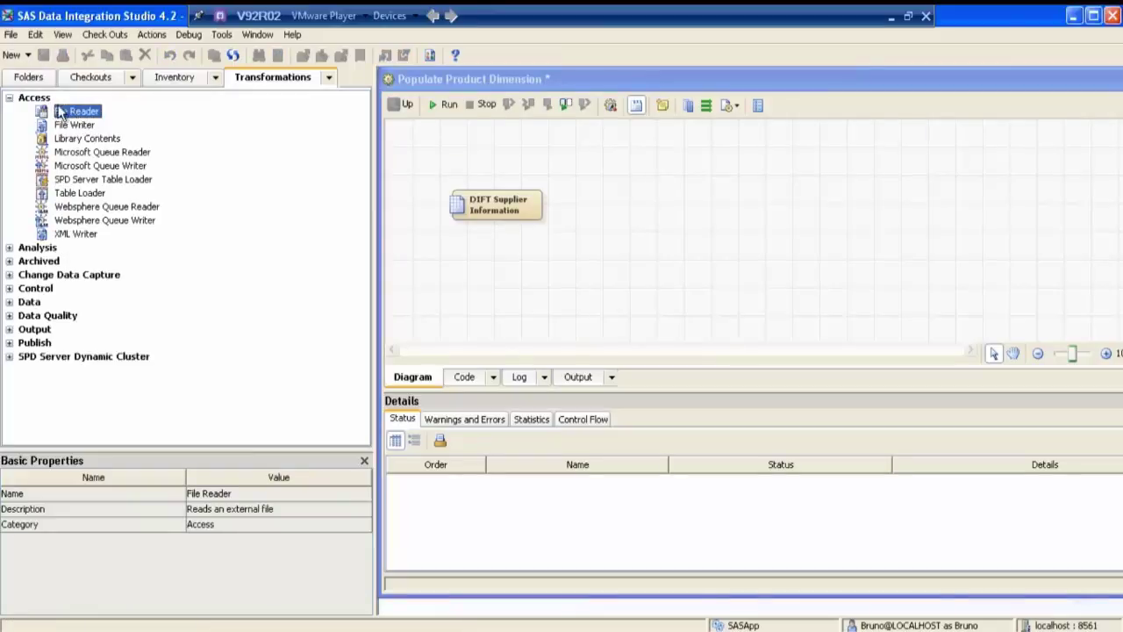
click(9, 303)
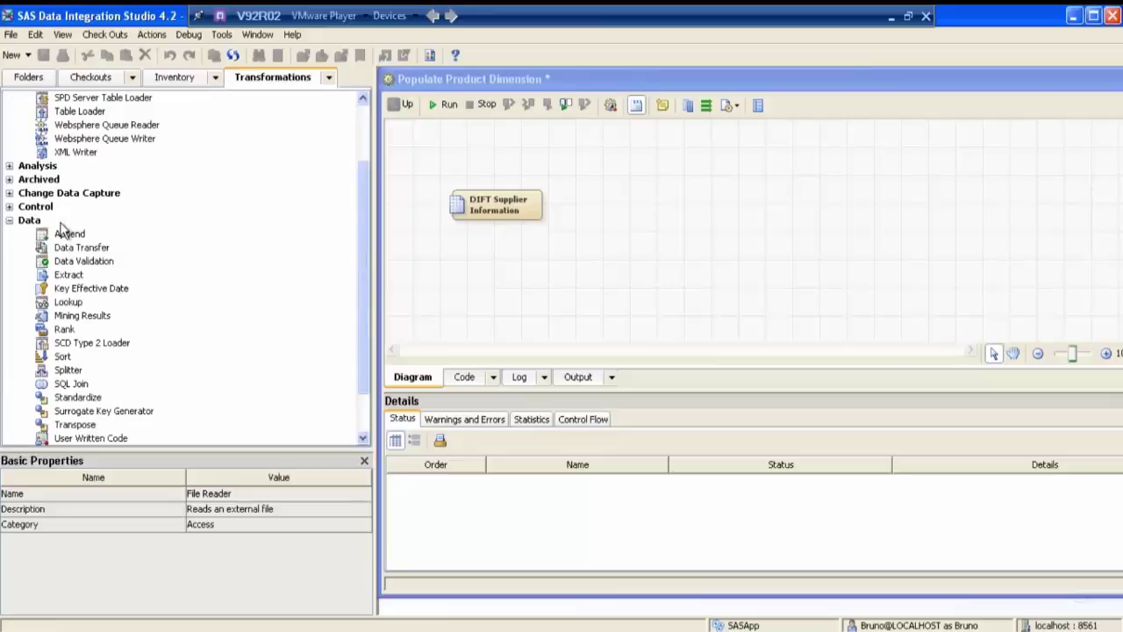
click(27, 221)
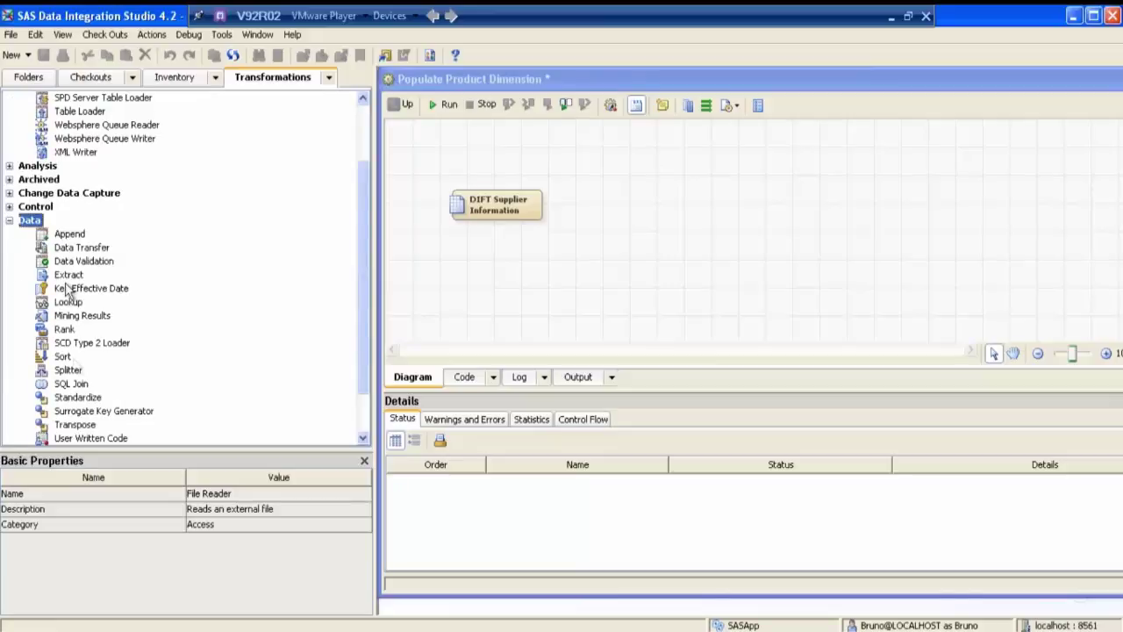
scroll(74, 399, up, 2)
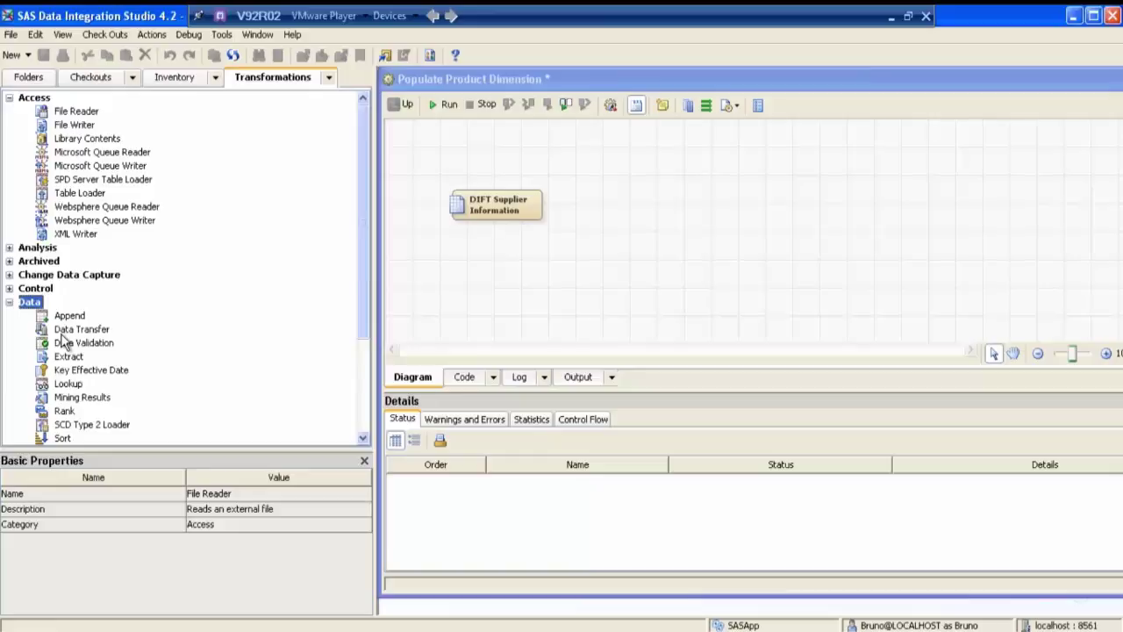
scroll(67, 379, down, 1)
scroll(77, 162, up, 1)
click(75, 112)
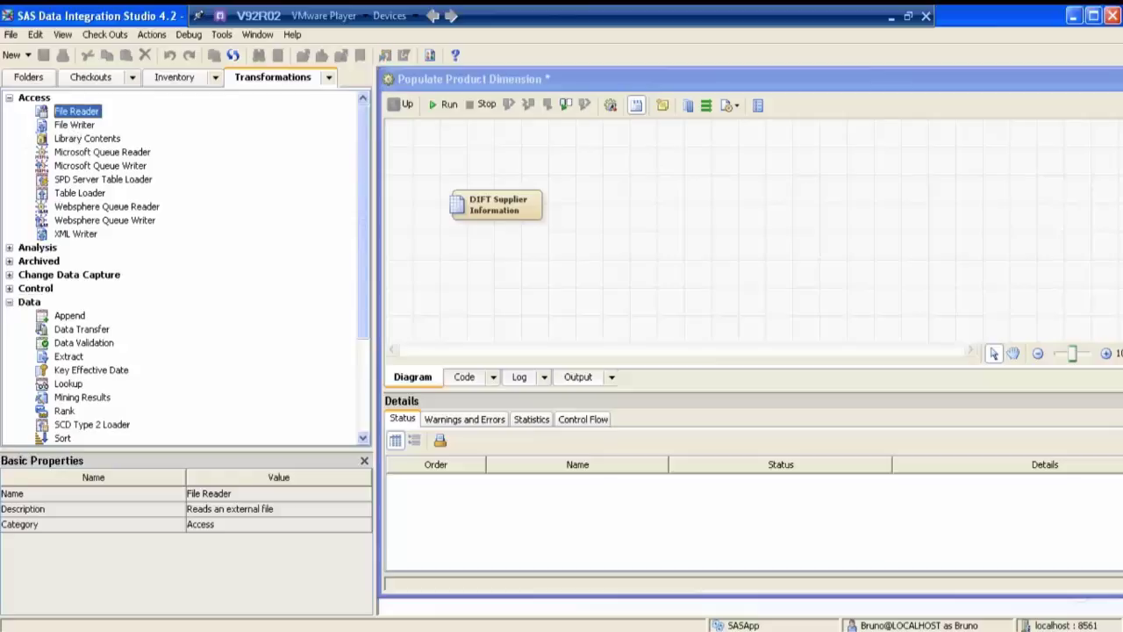
drag(77, 114, 645, 208)
click(645, 218)
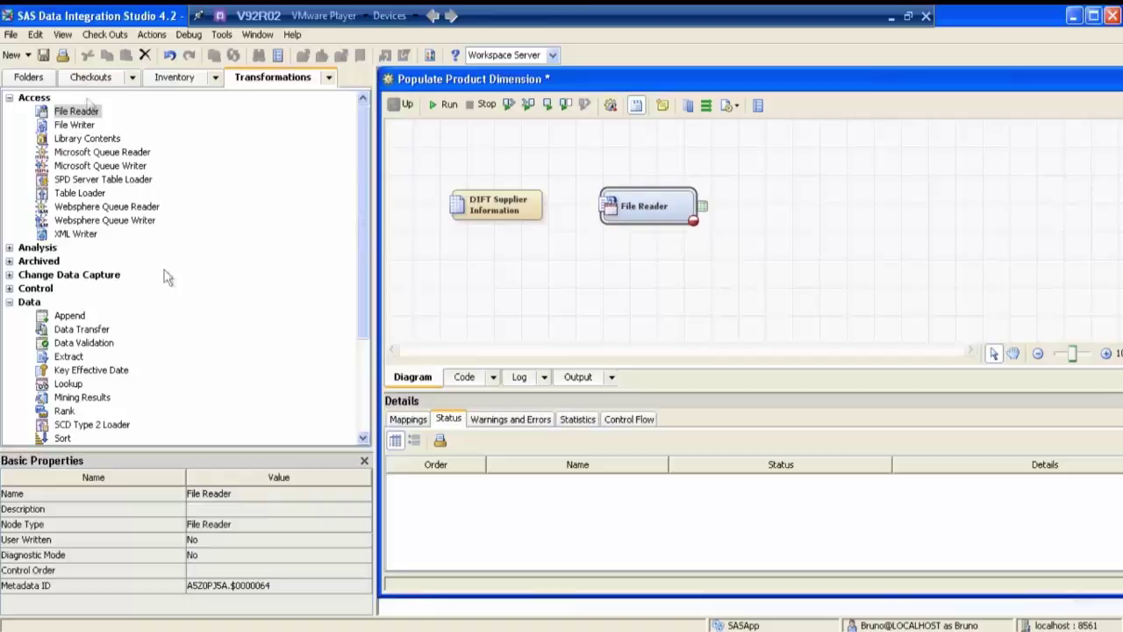
Place the DIFT PRODUCT_LIST table below File Reader and add an SQL Join transformation from the Data category beside File Reader
click(28, 77)
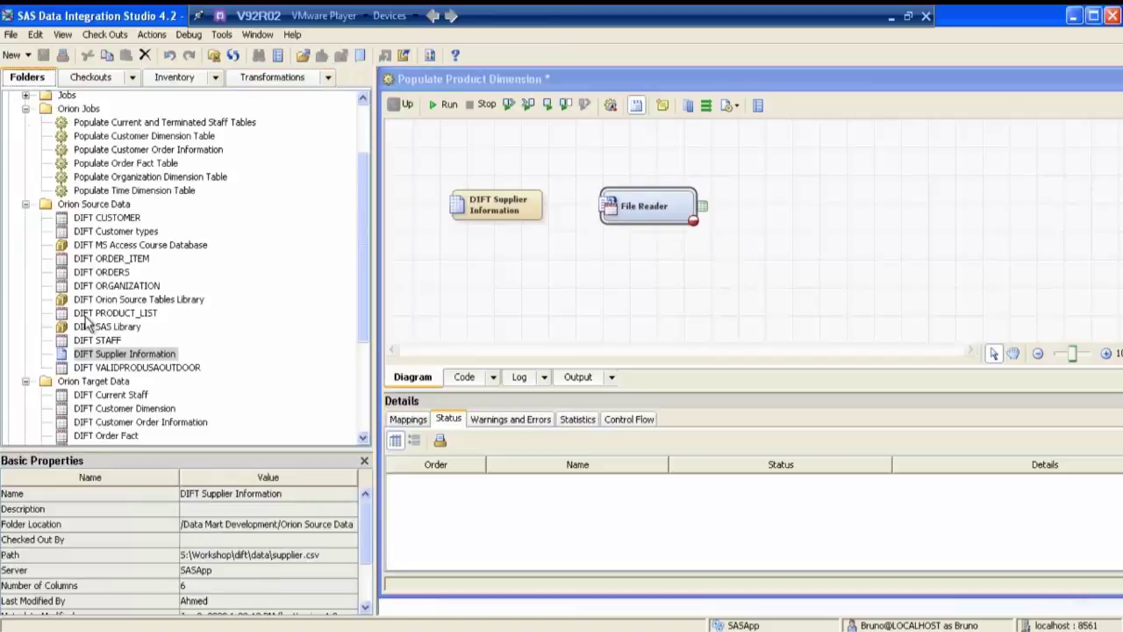
drag(114, 316, 654, 290)
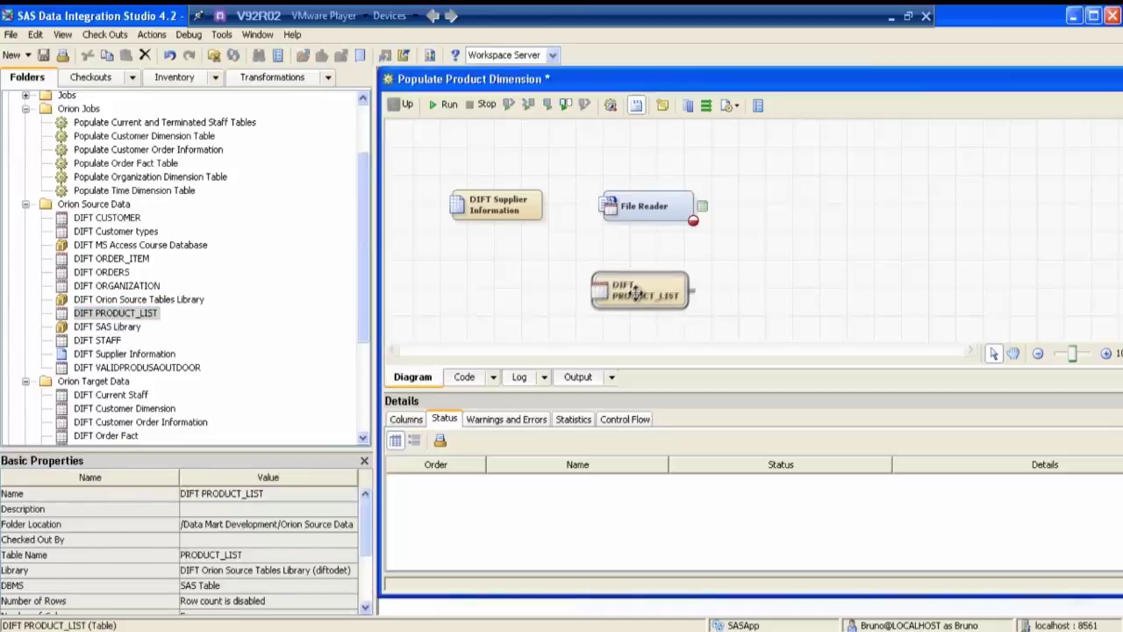
click(272, 81)
scroll(83, 211, down, 2)
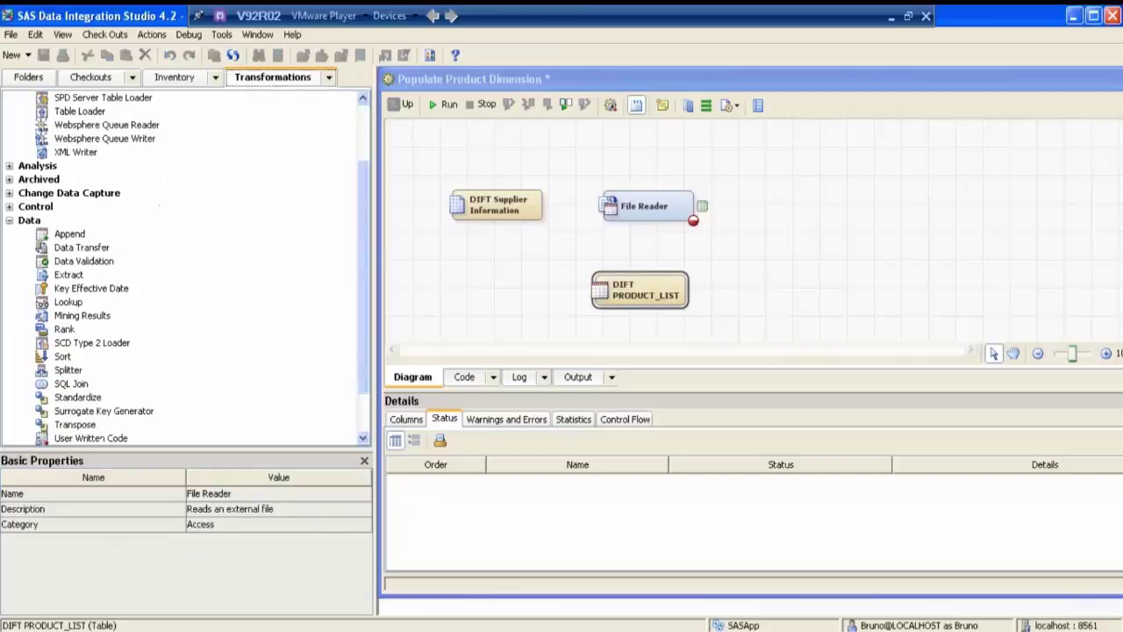
click(68, 386)
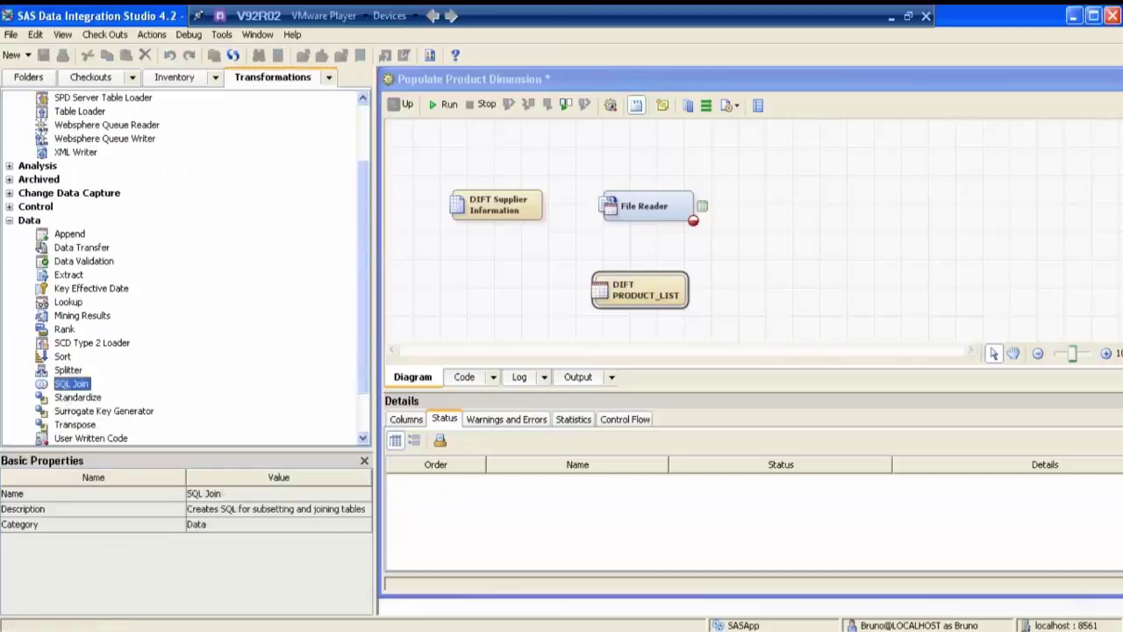
drag(66, 392, 847, 220)
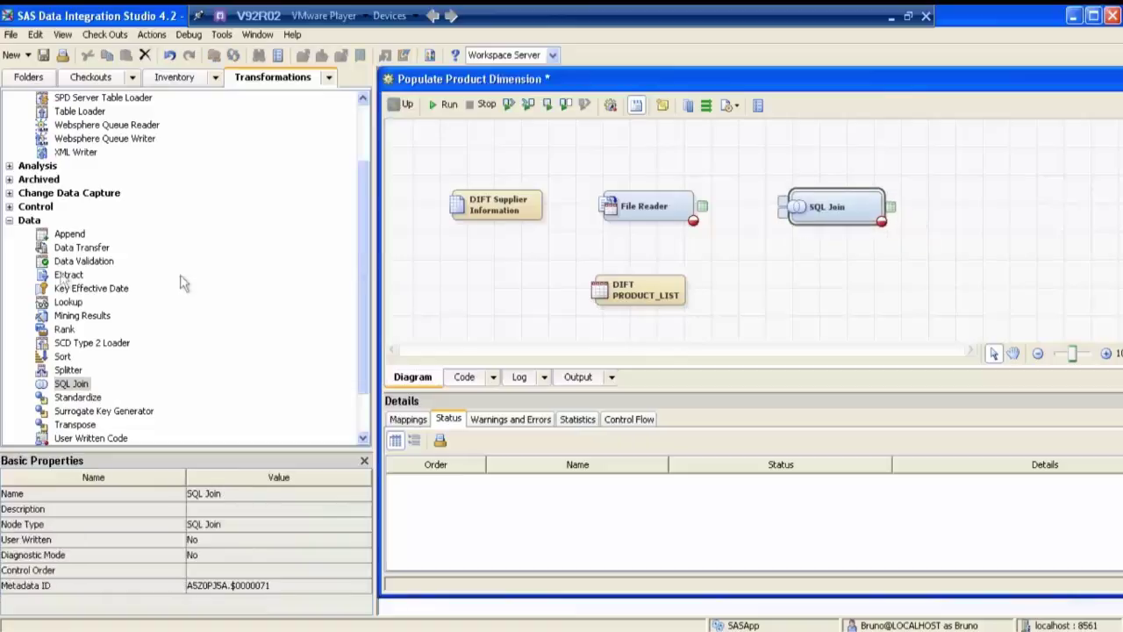
Add the DIFT Product Dimension target table from Orion Target Data after SQL Join in the job diagram
click(28, 77)
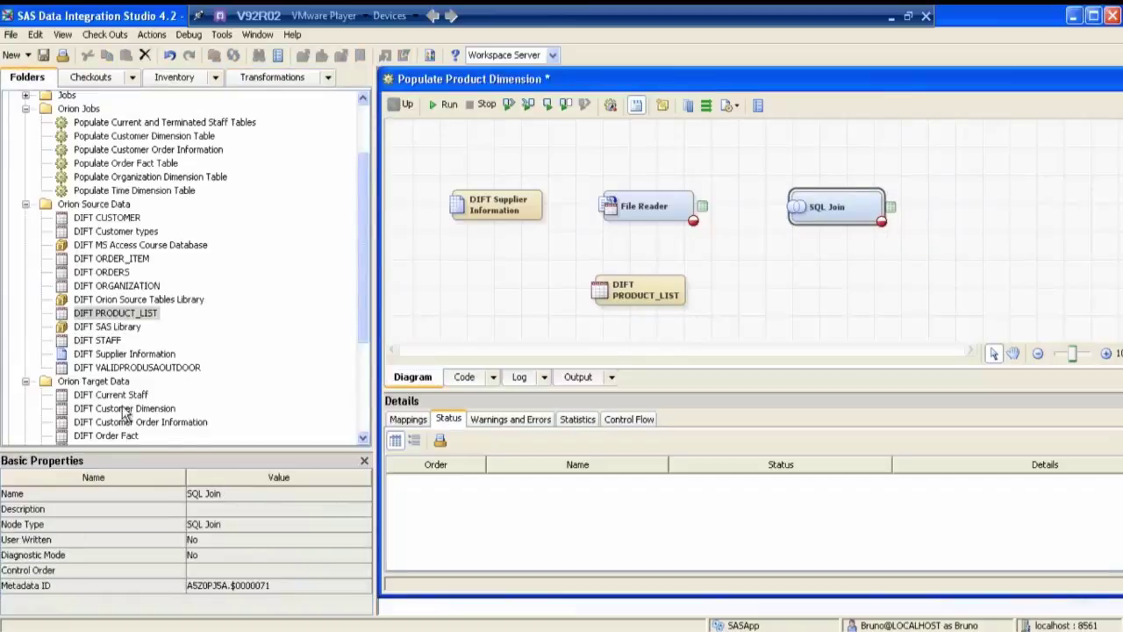
scroll(123, 415, down, 3)
drag(120, 359, 989, 215)
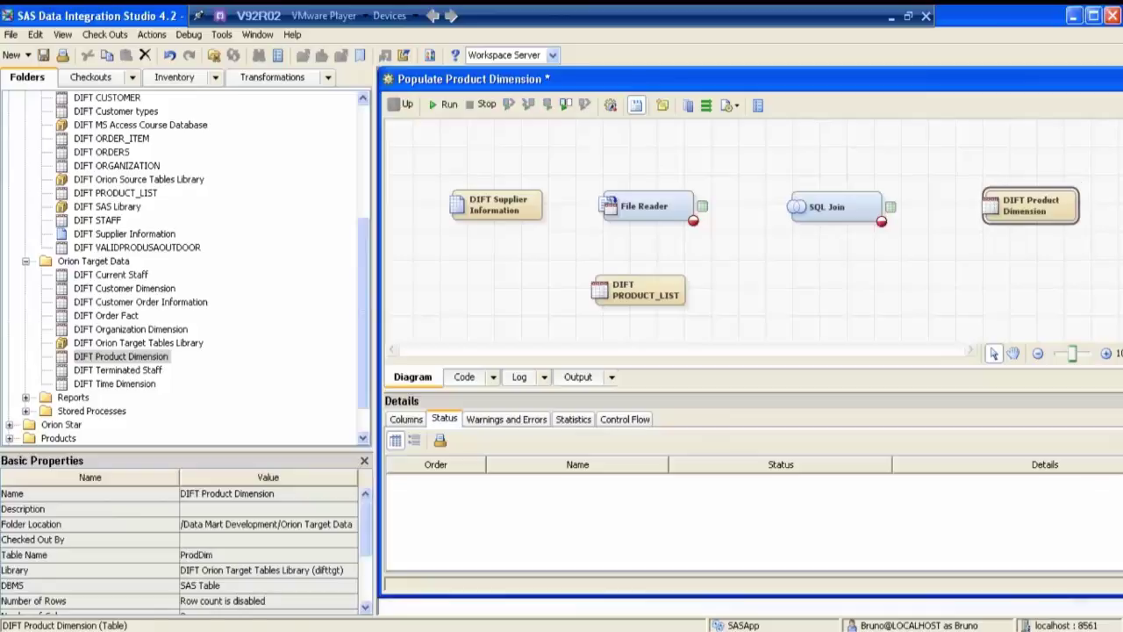
Check the job flow in the Word document and, back in SAS Data Integration Studio, connect DIFT Supplier Information to File Reader
key(alt+Tab)
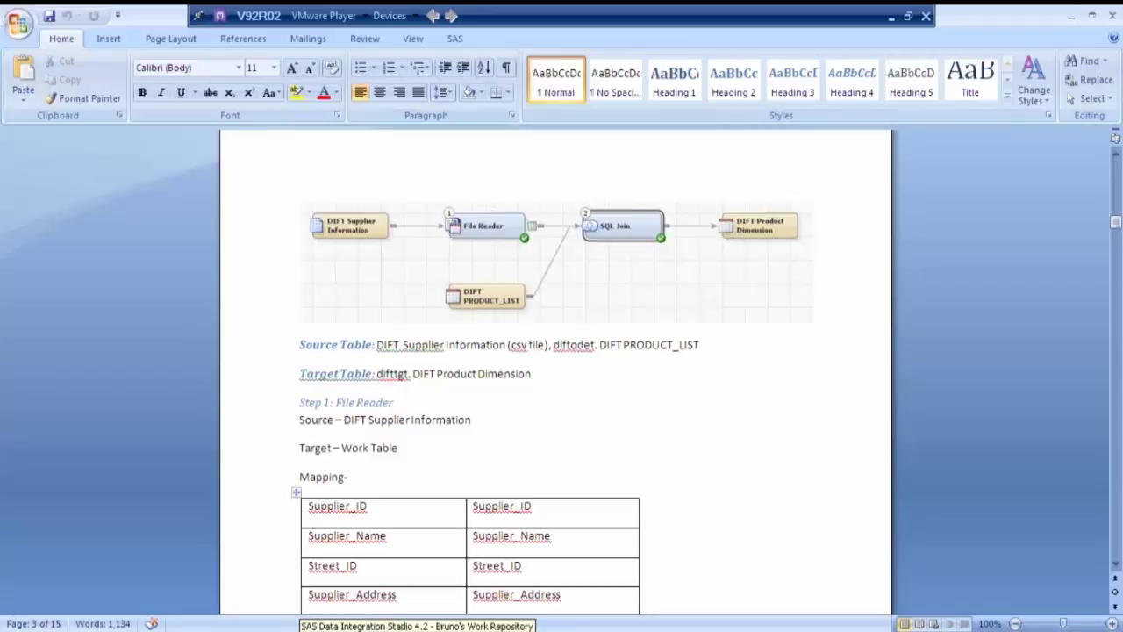
click(397, 626)
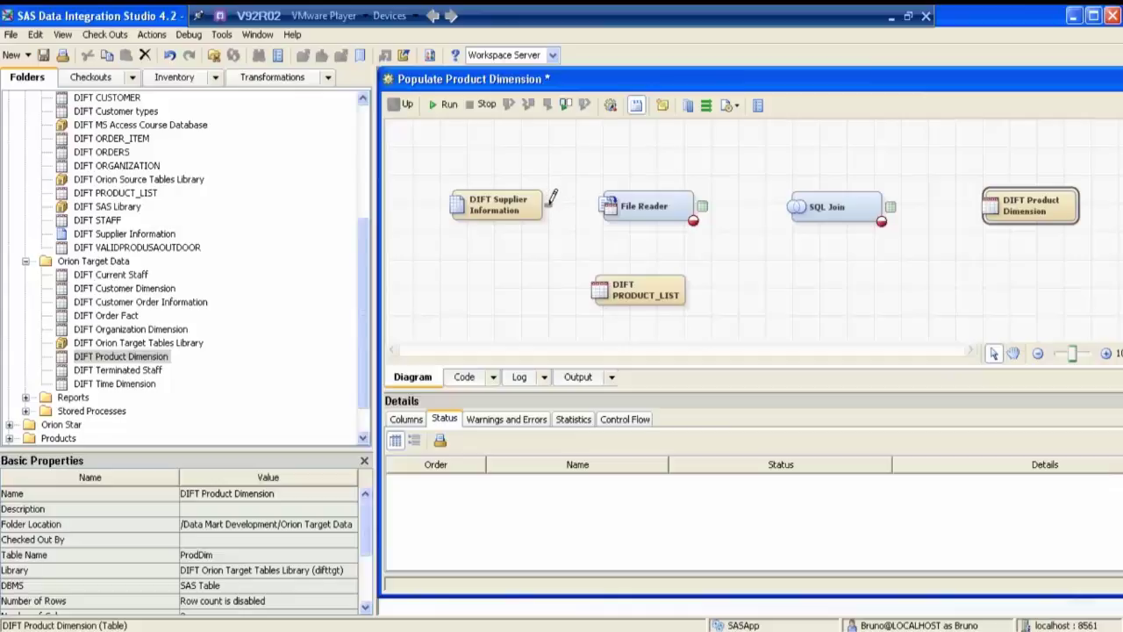
drag(549, 201, 615, 200)
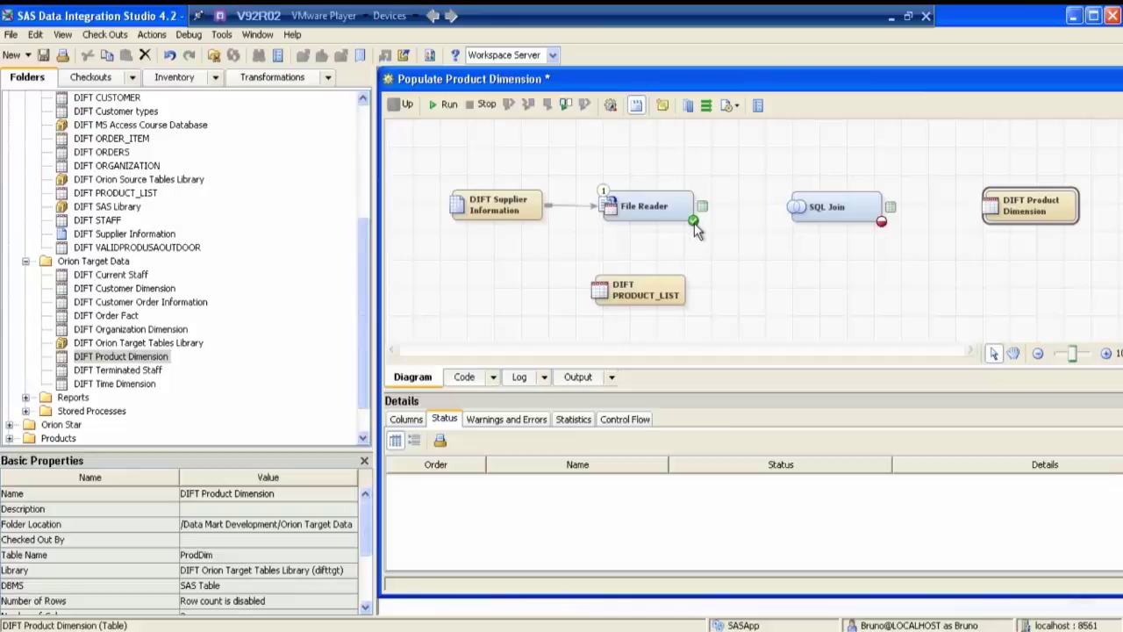
Display the error details for the incomplete SQL Join transformation
mouse_move(696, 230)
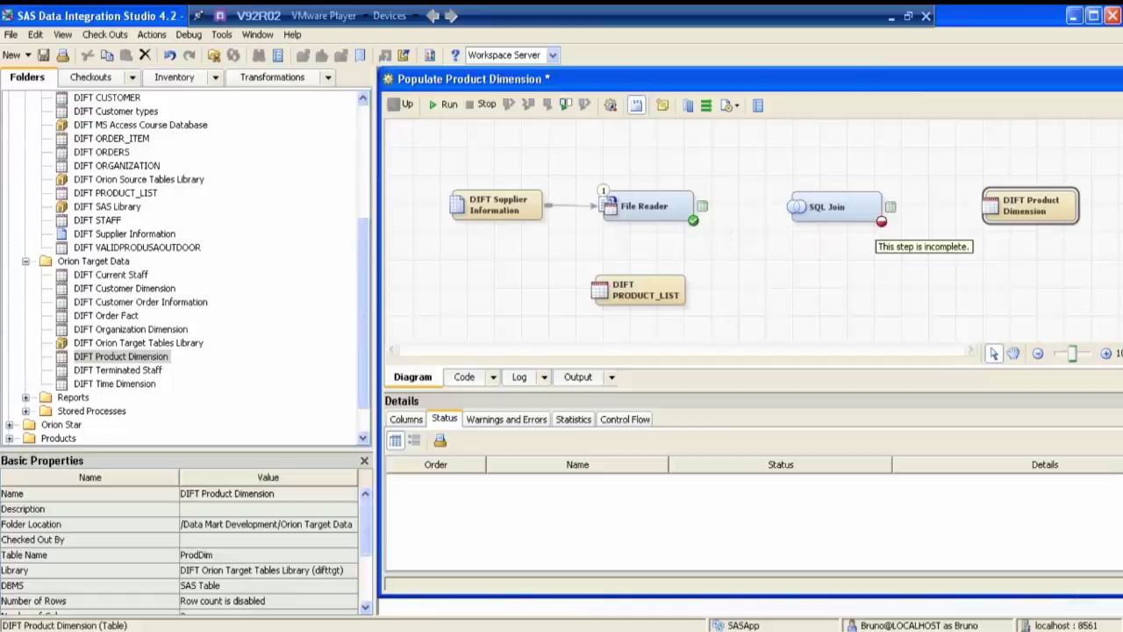
click(882, 222)
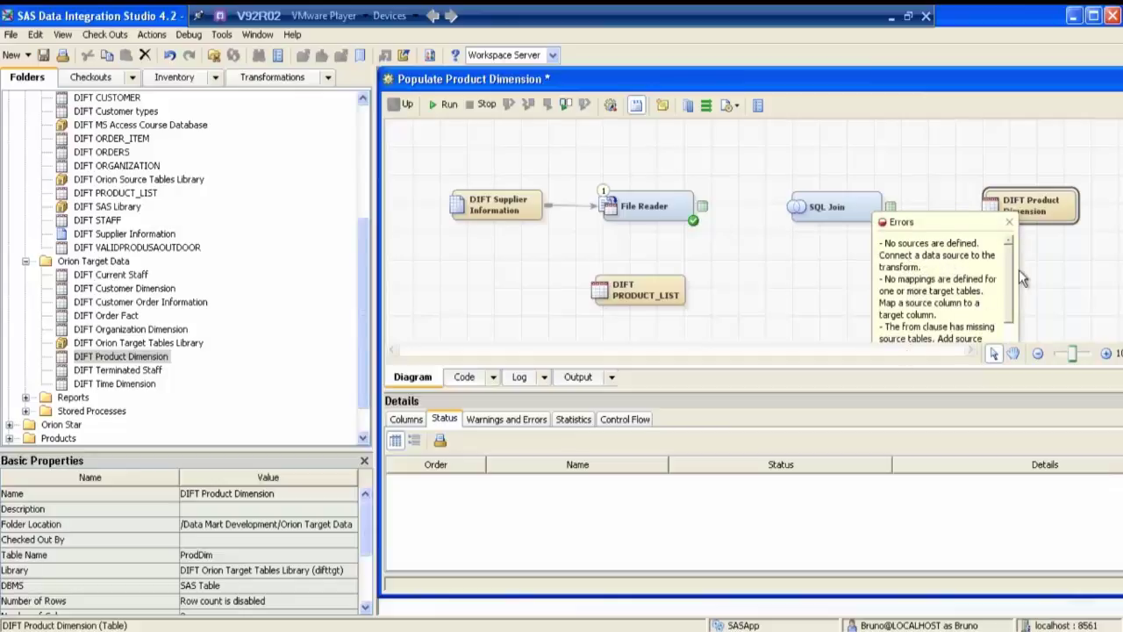
mouse_move(1012, 268)
mouse_down()
mouse_move(1007, 320)
mouse_move(1007, 259)
mouse_up()
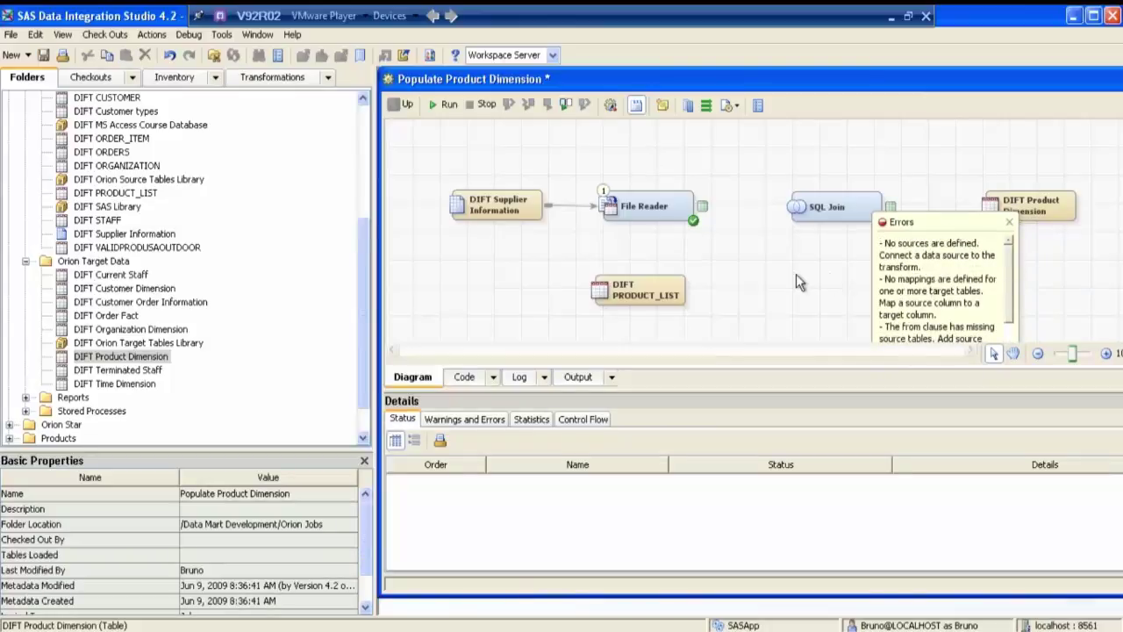
Connect the File Reader's output work table to the SQL Join transformation
click(704, 208)
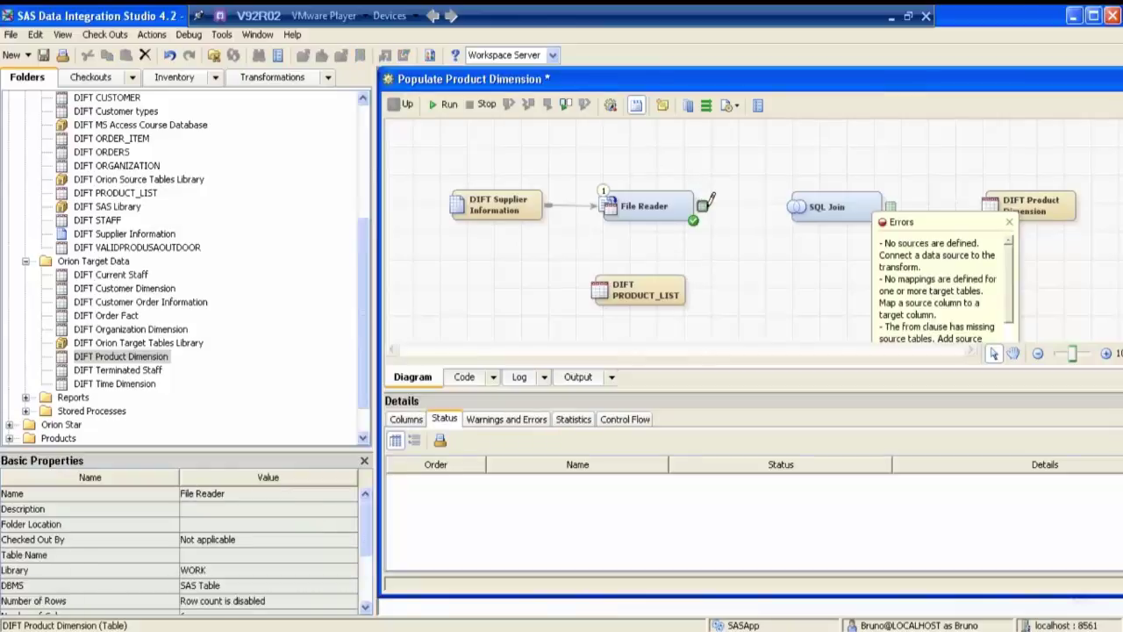
drag(708, 204, 830, 201)
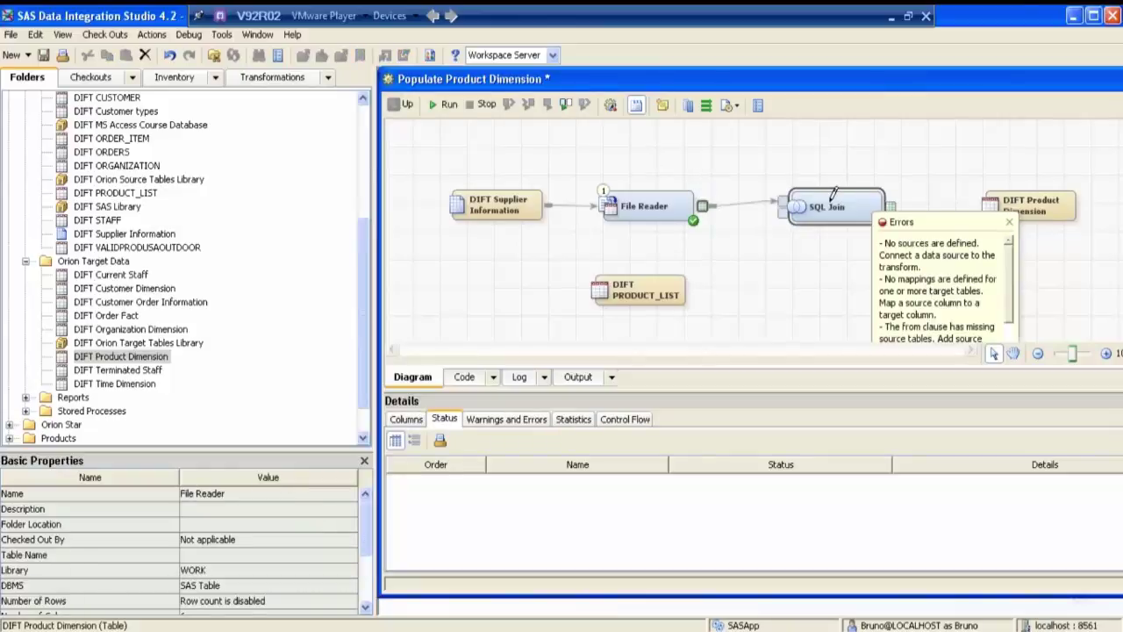
Connect the DIFT PRODUCT_LIST table to the SQL Join transformation and save the Populate Product Dimension job
drag(692, 290, 787, 216)
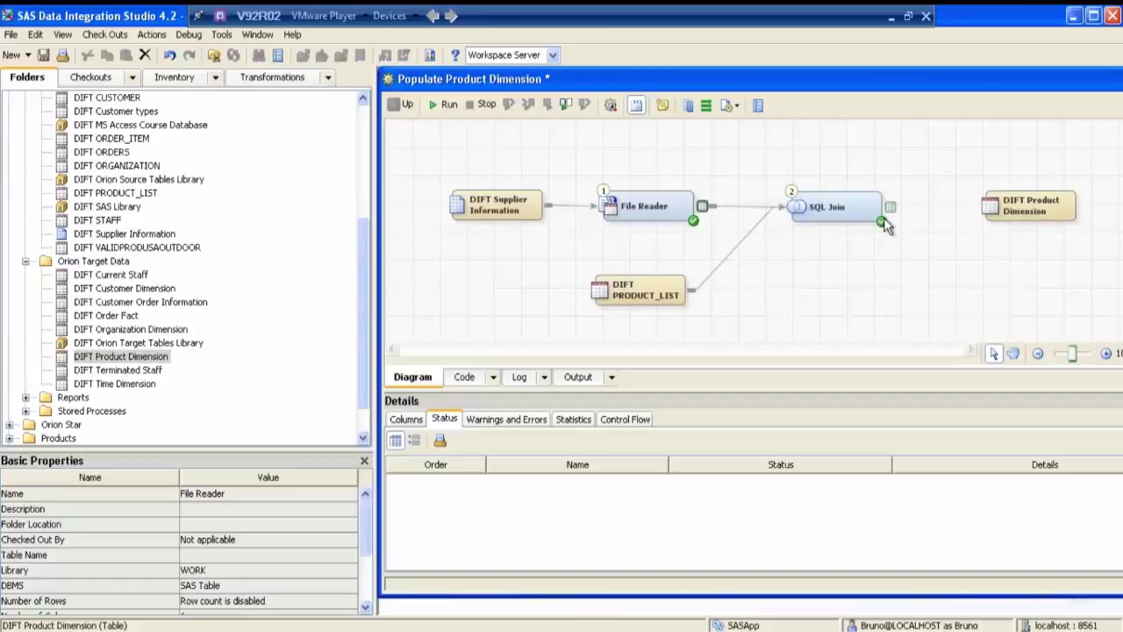
mouse_move(884, 226)
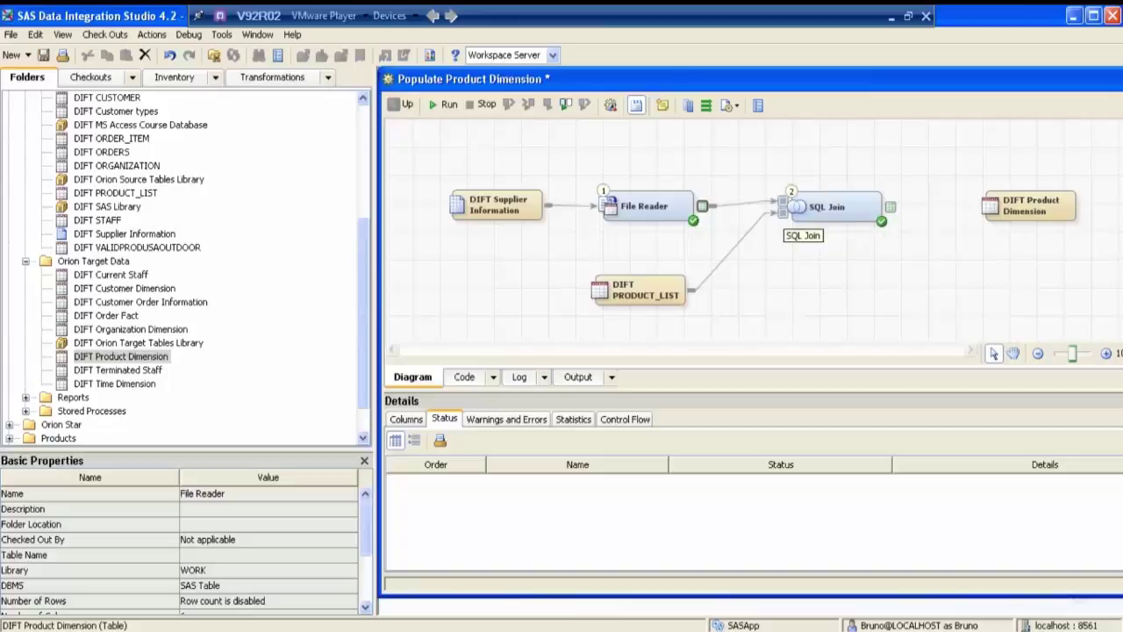
click(798, 215)
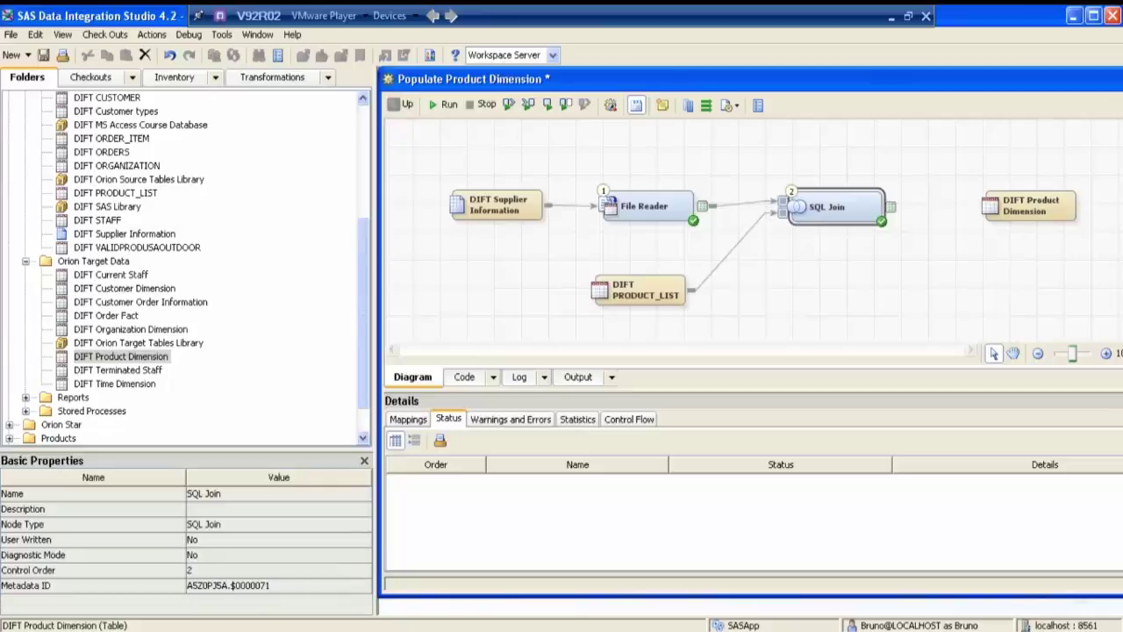
click(899, 195)
click(892, 203)
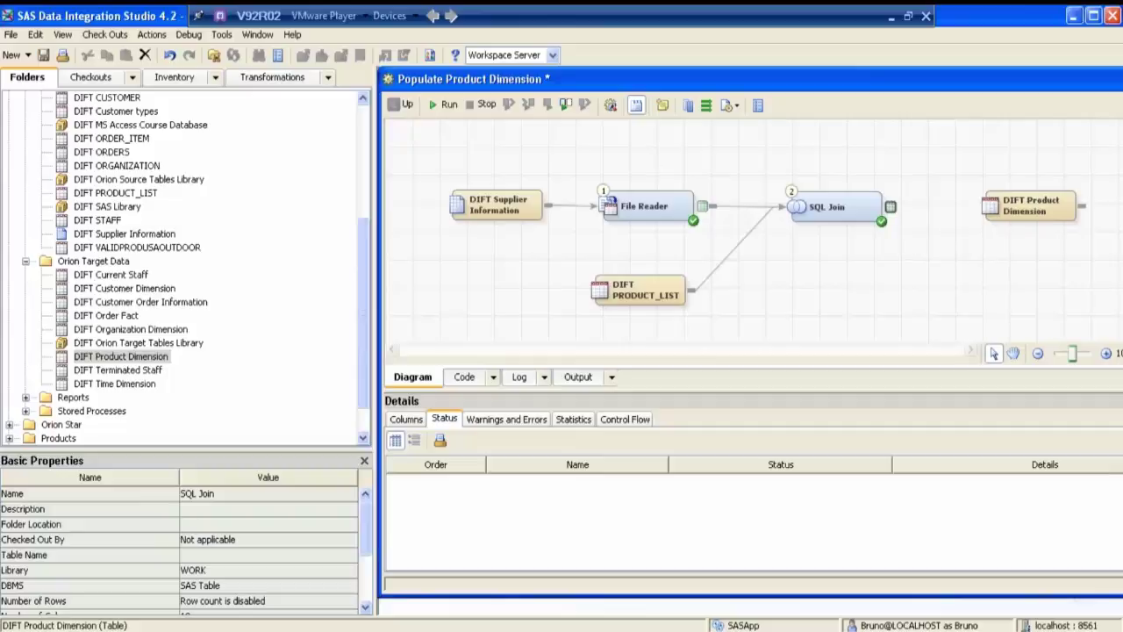
click(917, 237)
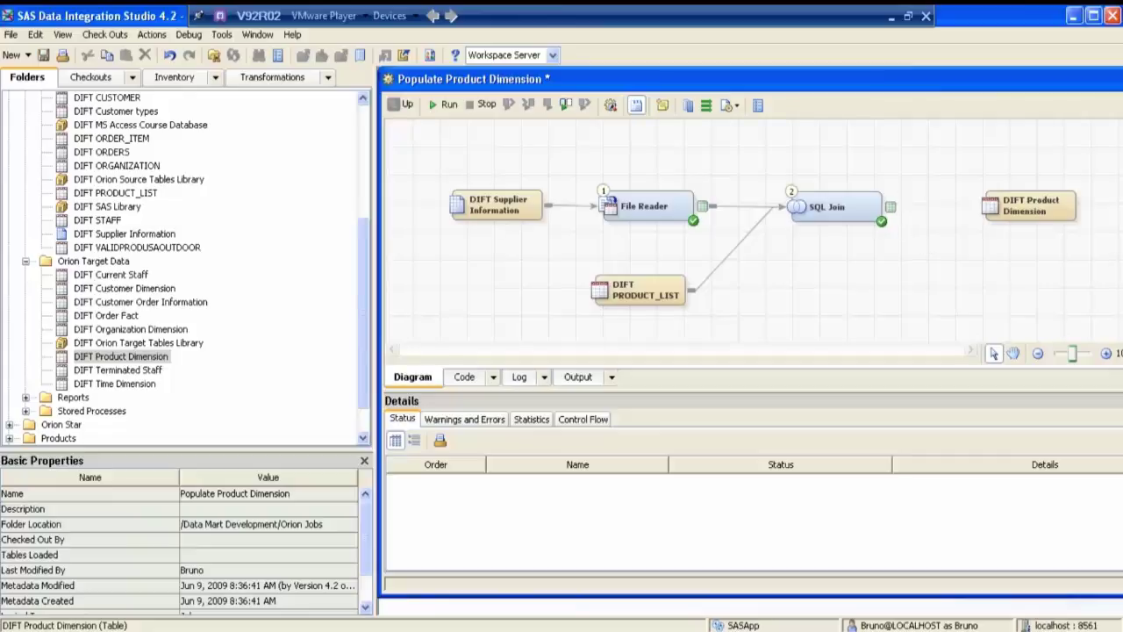
key(ctrl+s)
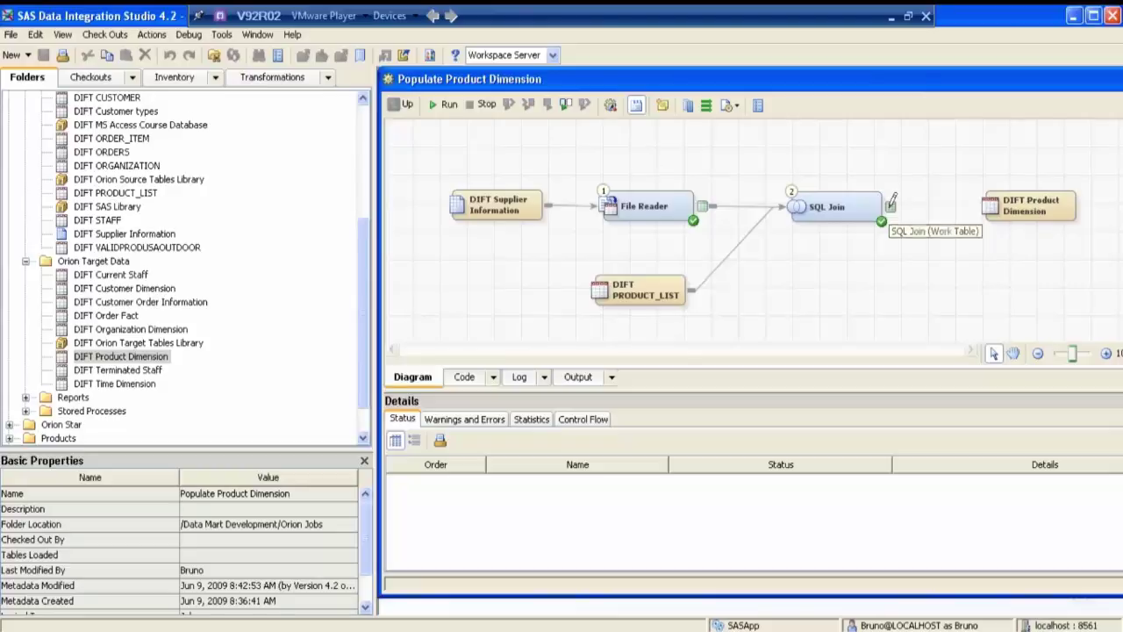
Show the checked-out objects in the work repository and close the Populate Product Dimension job window
drag(702, 205, 781, 203)
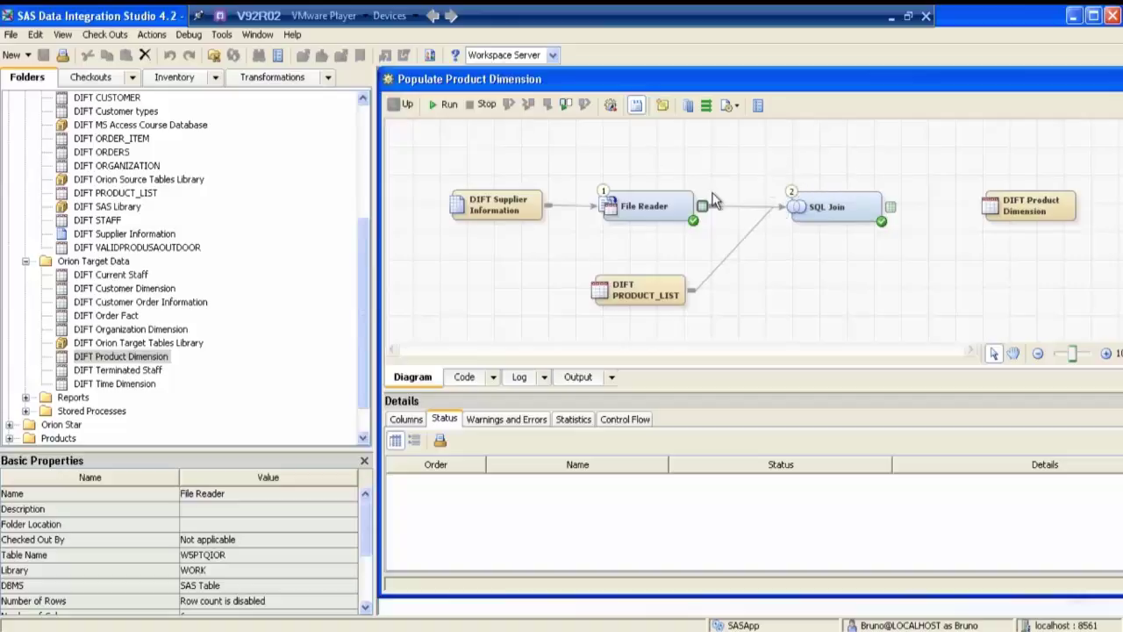
drag(700, 82, 649, 119)
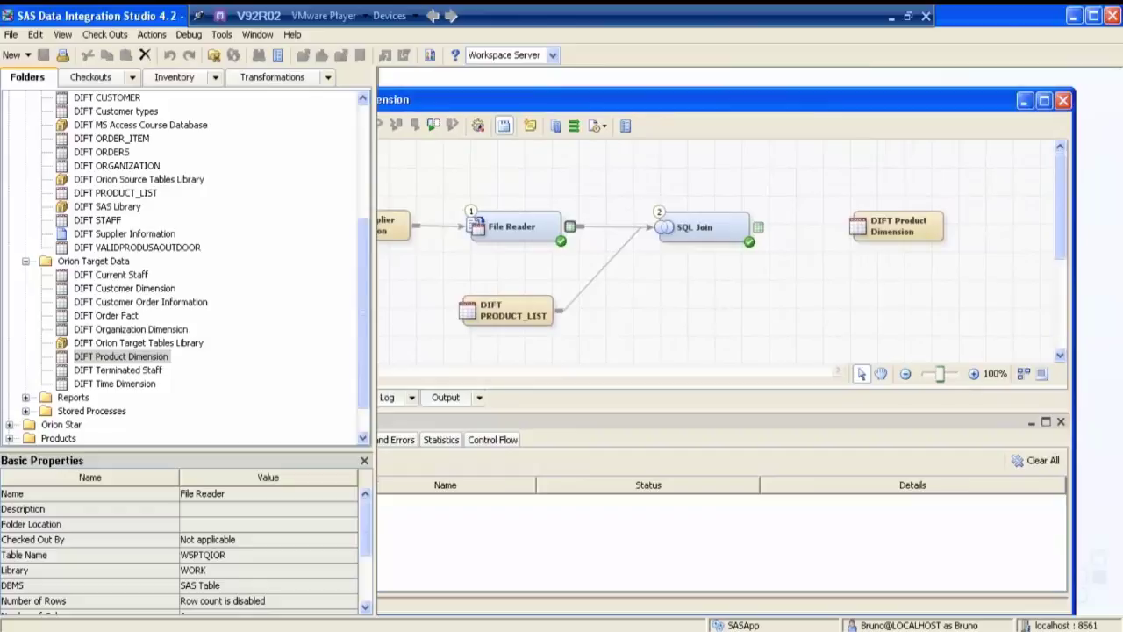
click(75, 81)
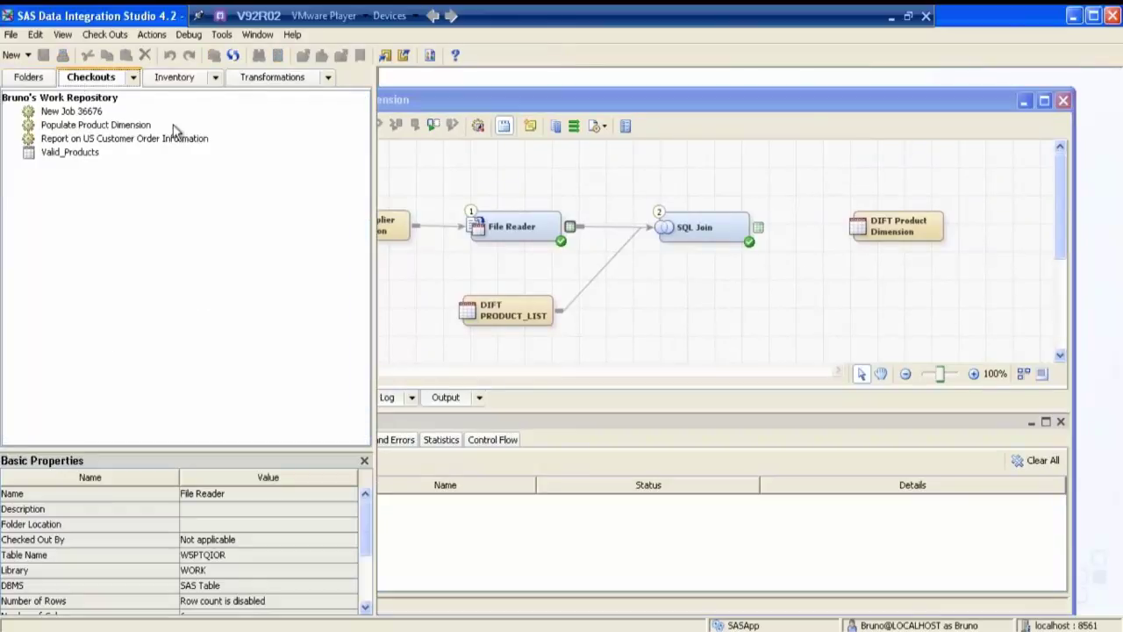
click(1063, 101)
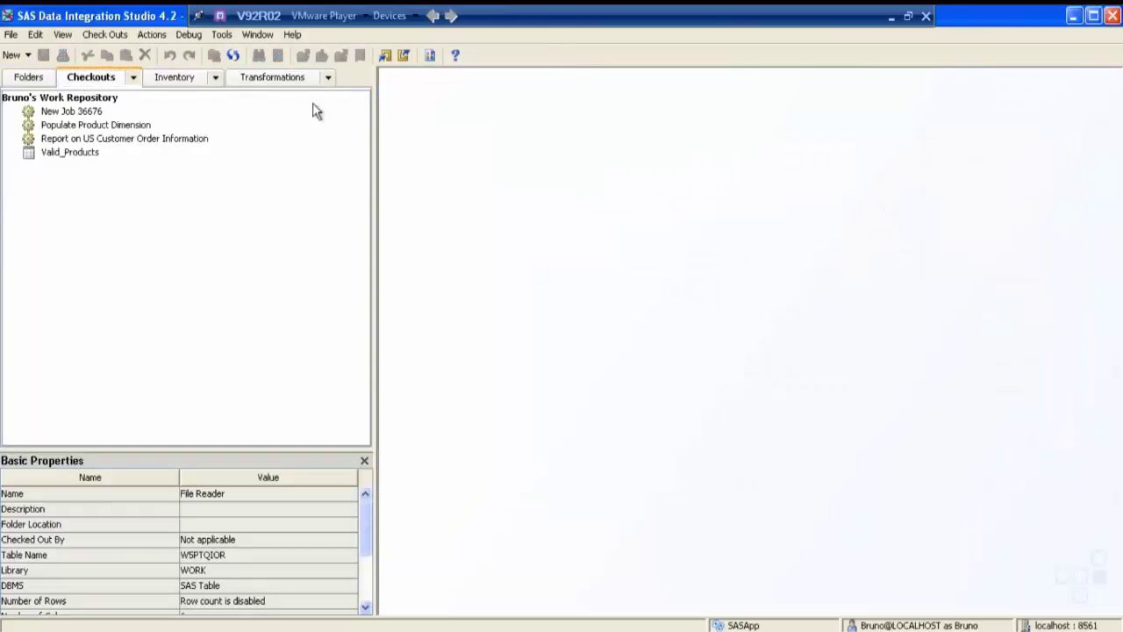
Set the Job Editor option for Nodes to Expand and apply the options
click(216, 35)
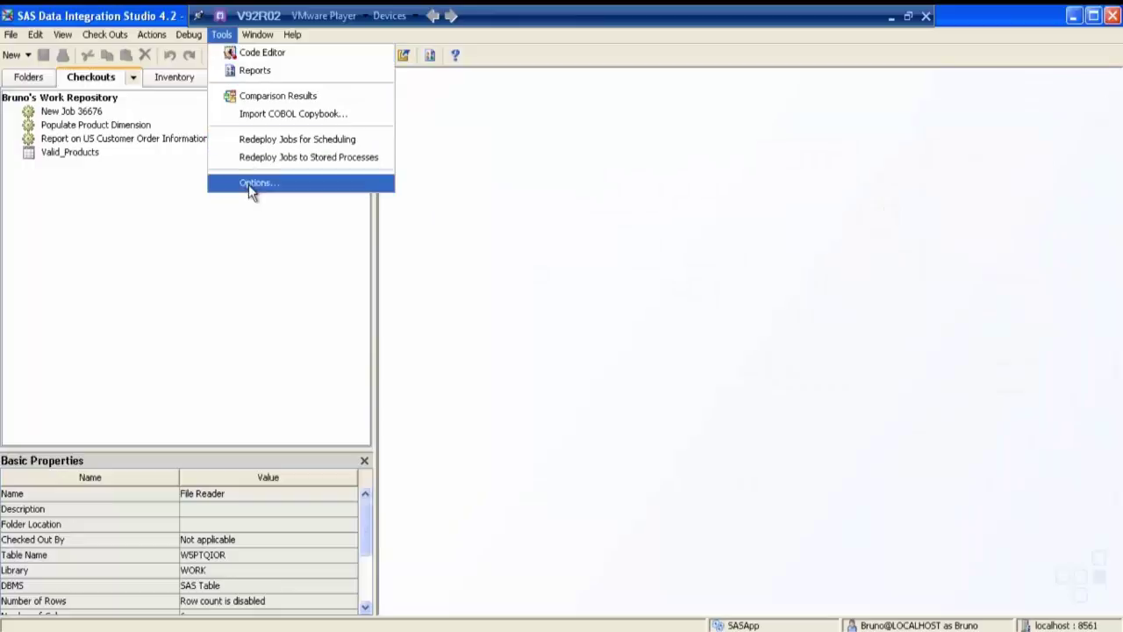
click(249, 184)
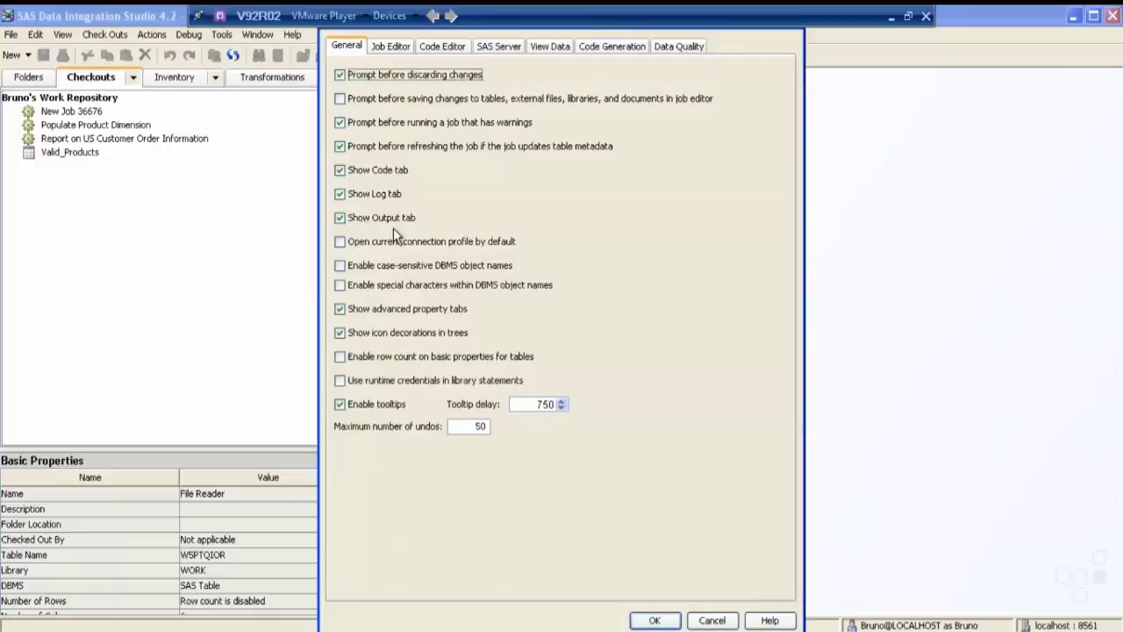
click(387, 46)
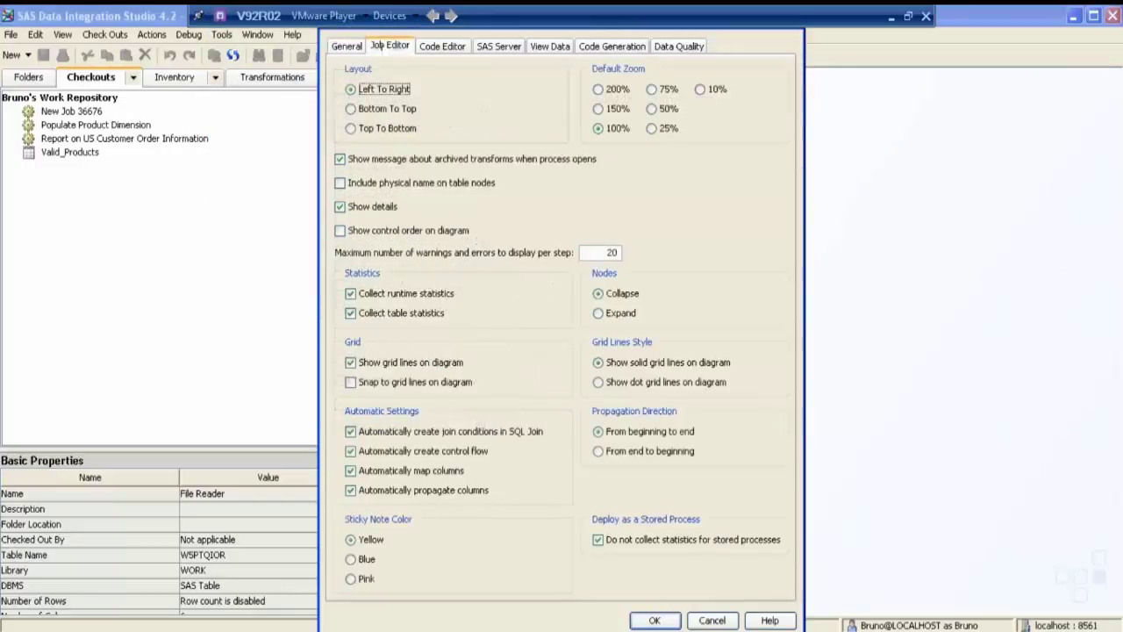
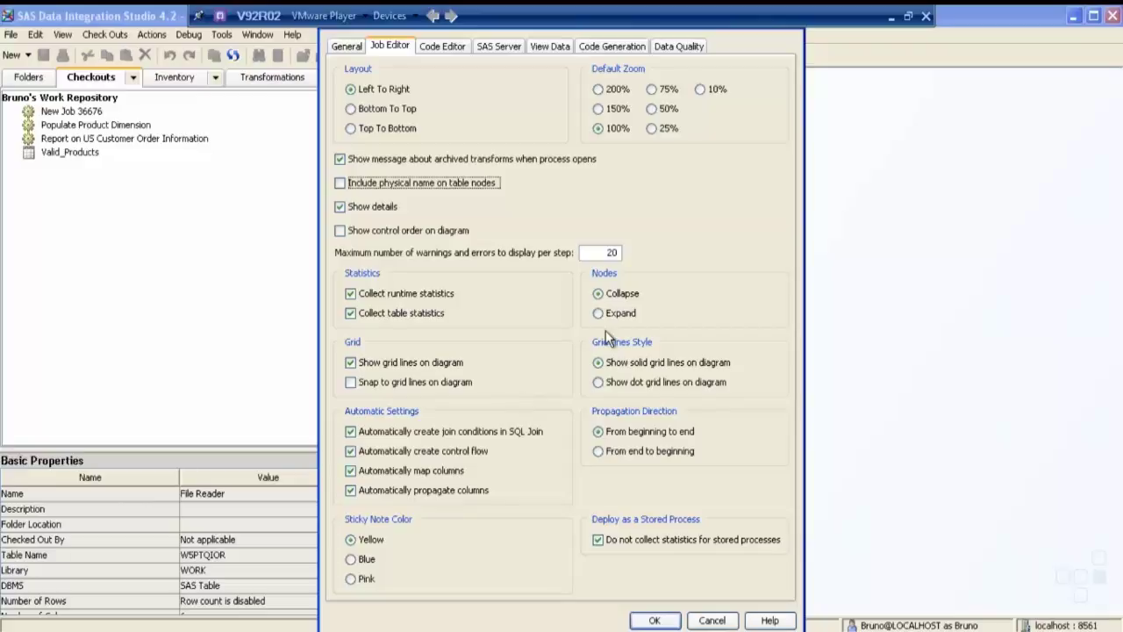
click(597, 314)
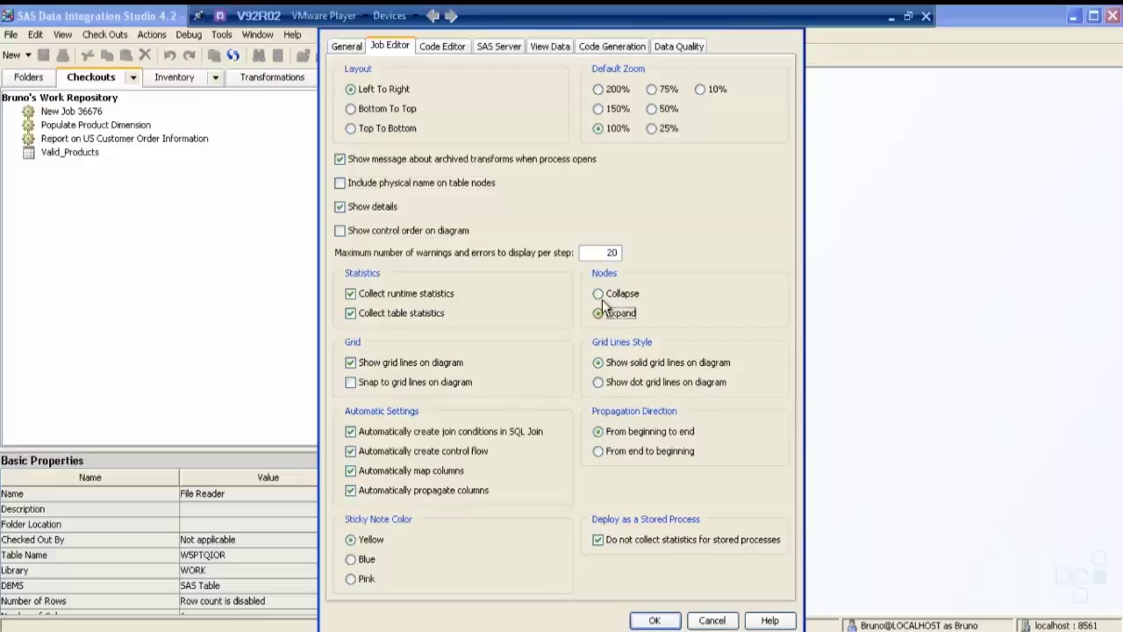
click(598, 292)
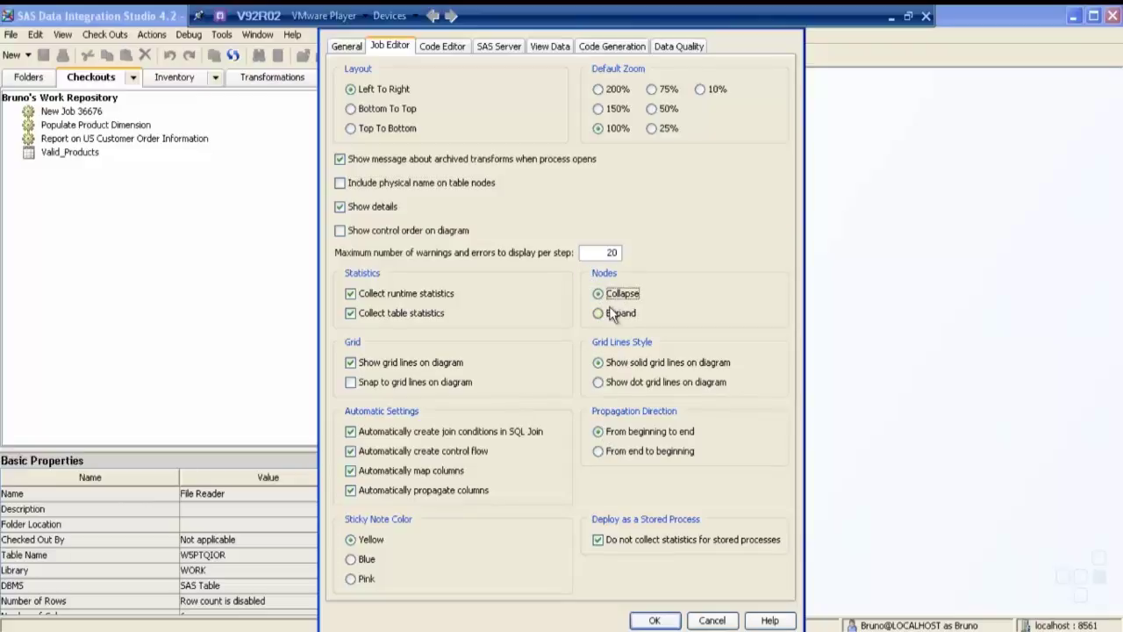
click(597, 313)
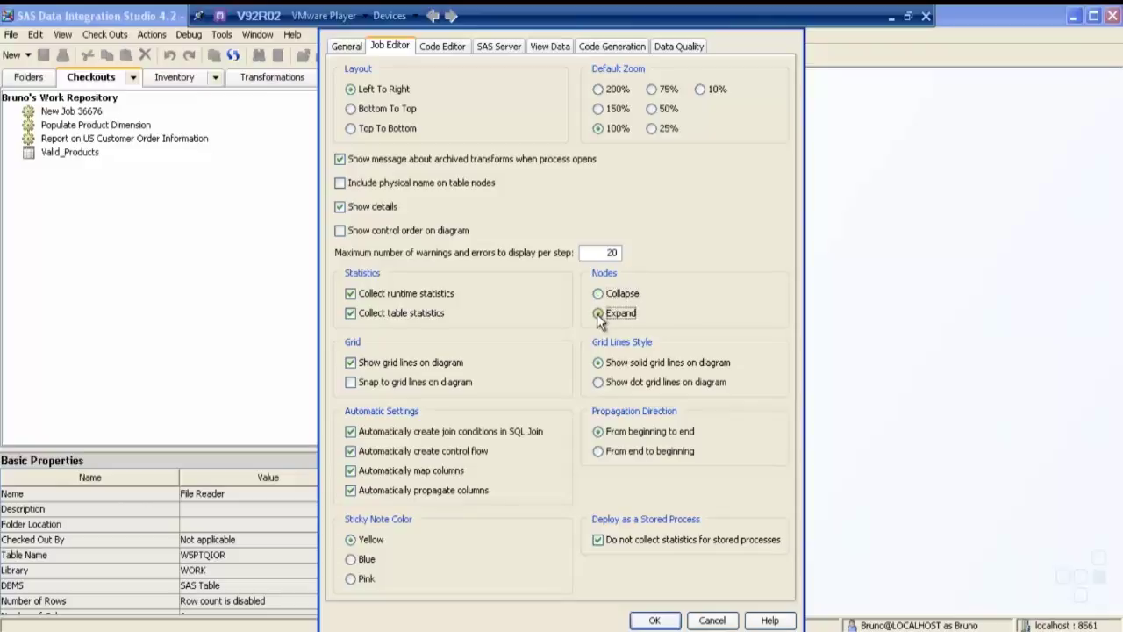
click(641, 620)
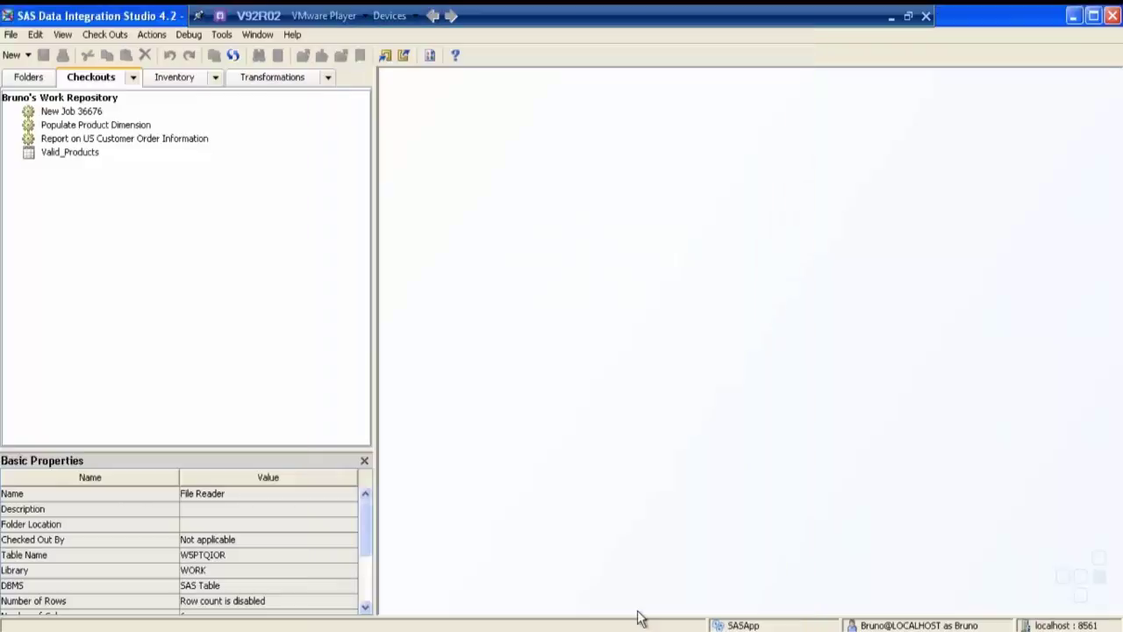
Reopen the checked-out Populate Product Dimension job and check the Nodes setting in the Job Editor options
double_click(96, 124)
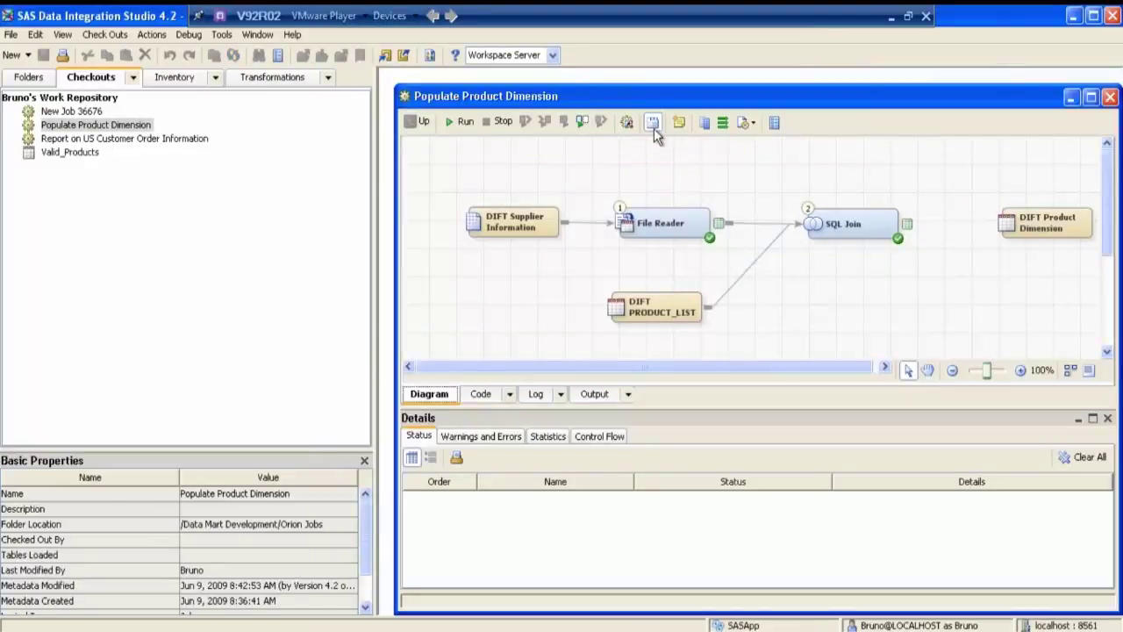
click(223, 37)
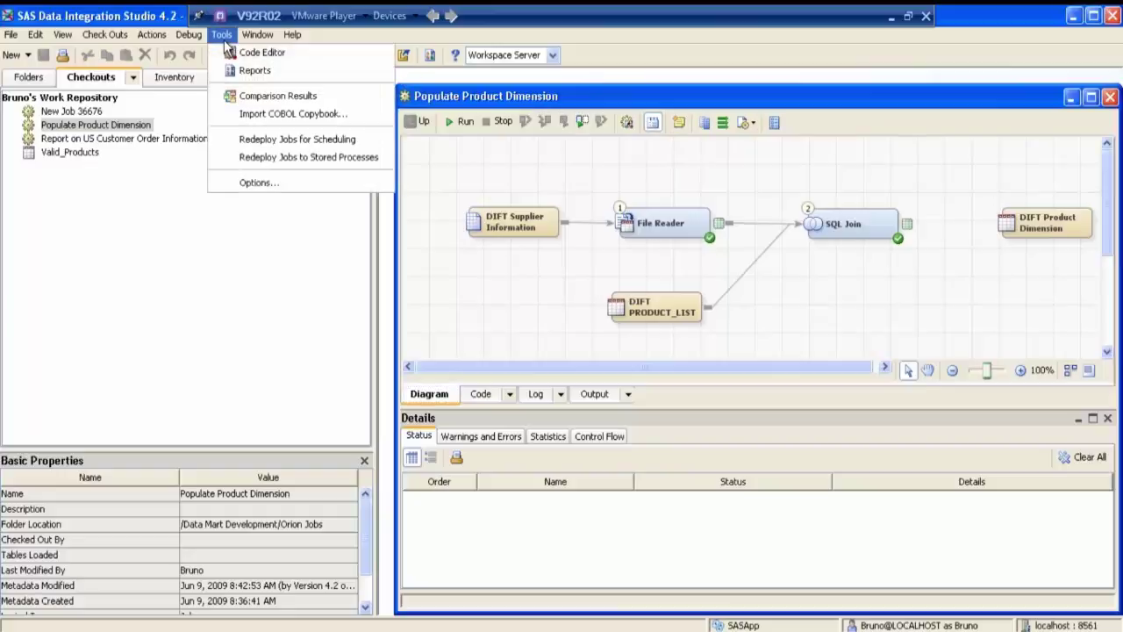
click(250, 182)
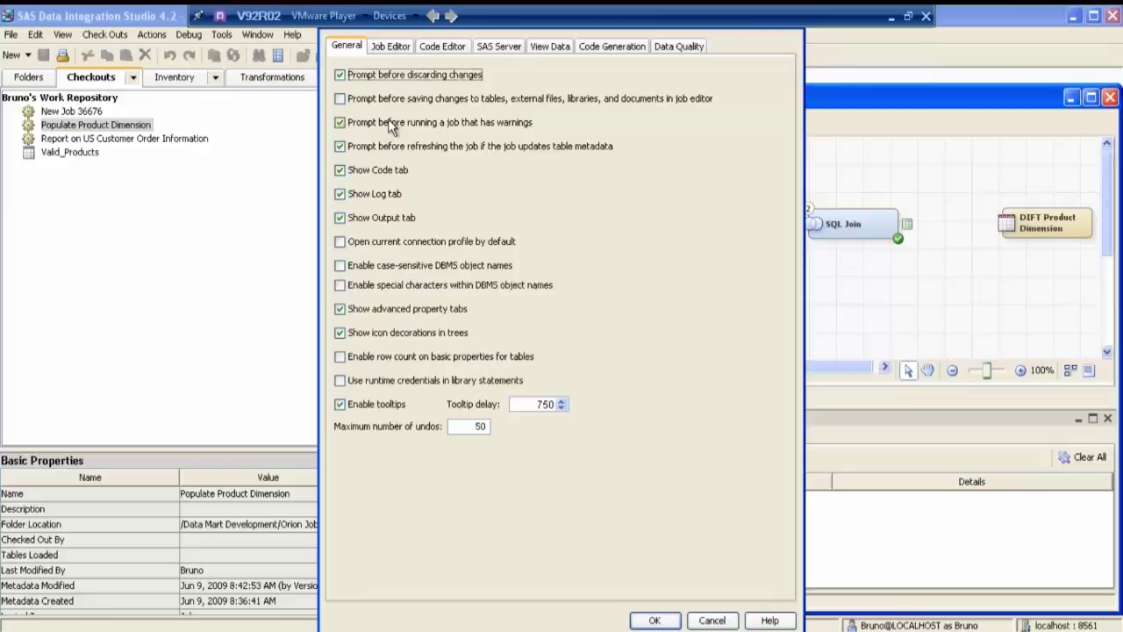
click(392, 54)
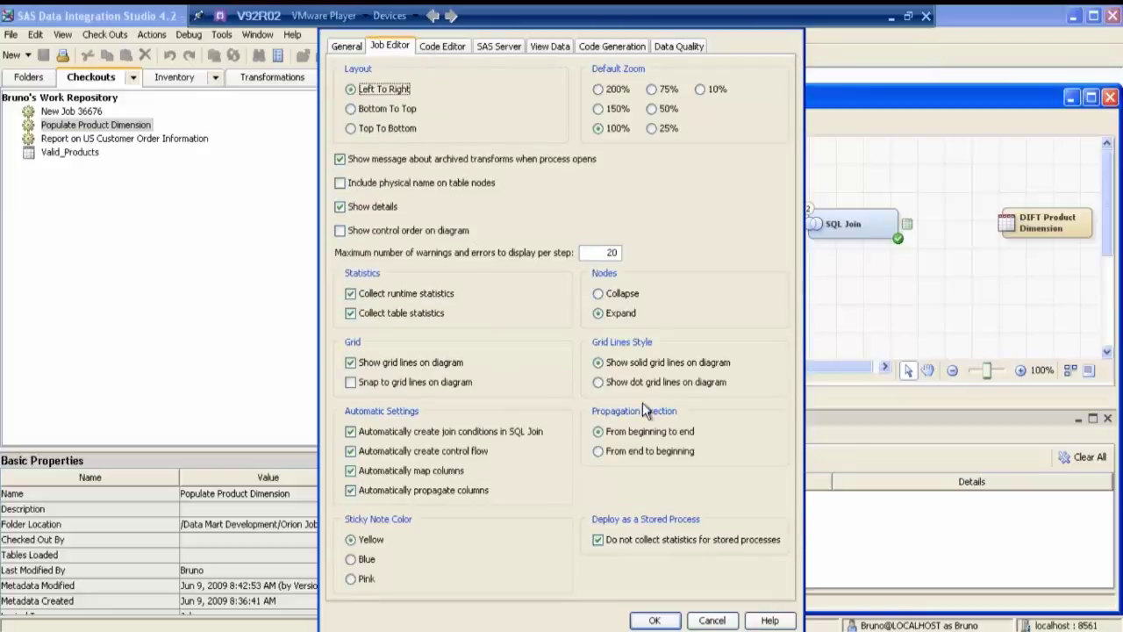
click(658, 620)
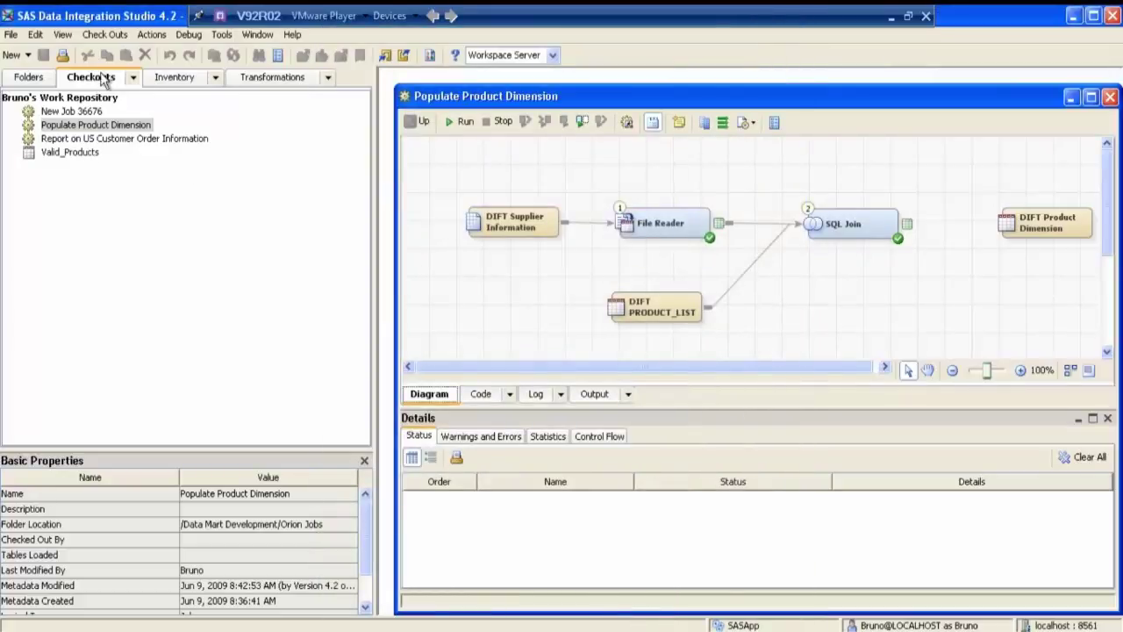
Try adding a second SQL Join transformation below the existing one to check its node display, and delete it
click(274, 77)
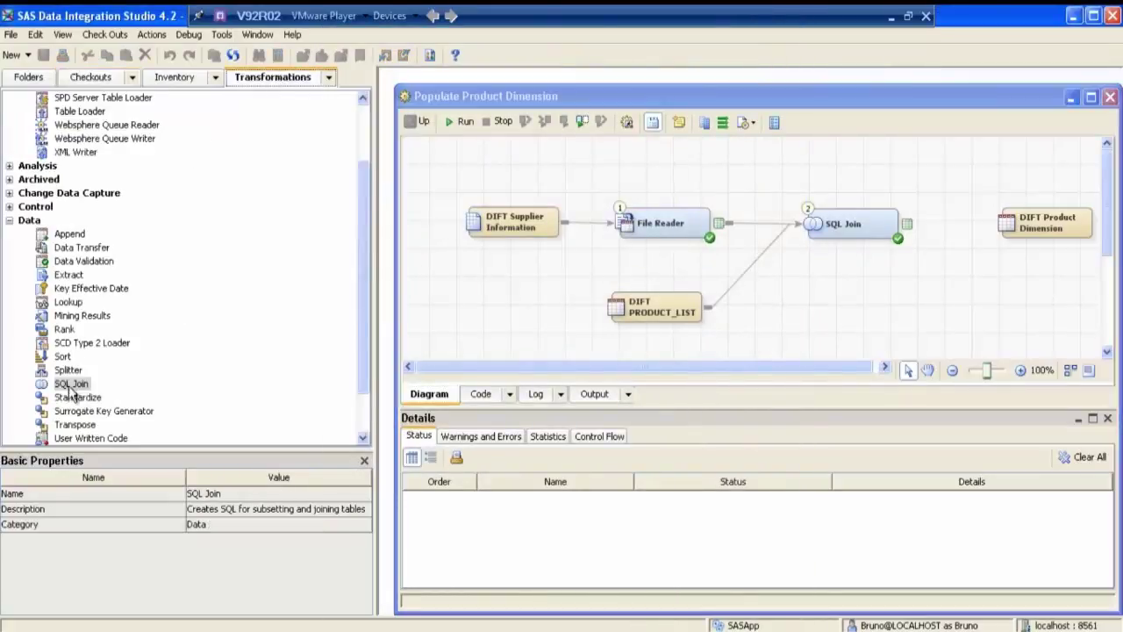
drag(73, 392, 815, 312)
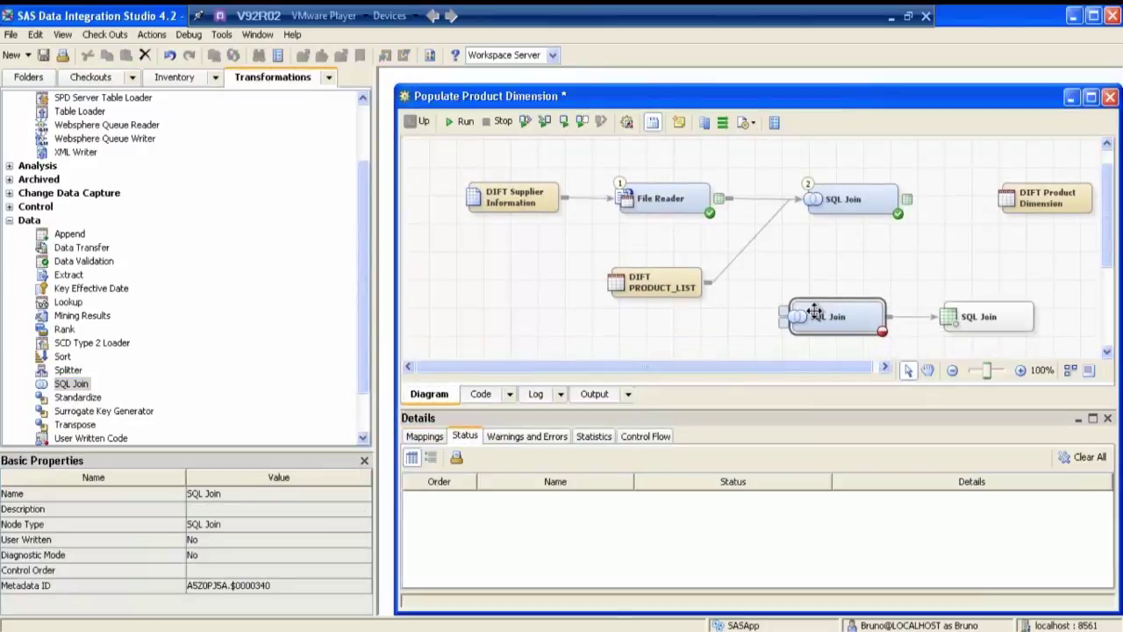
key(Delete)
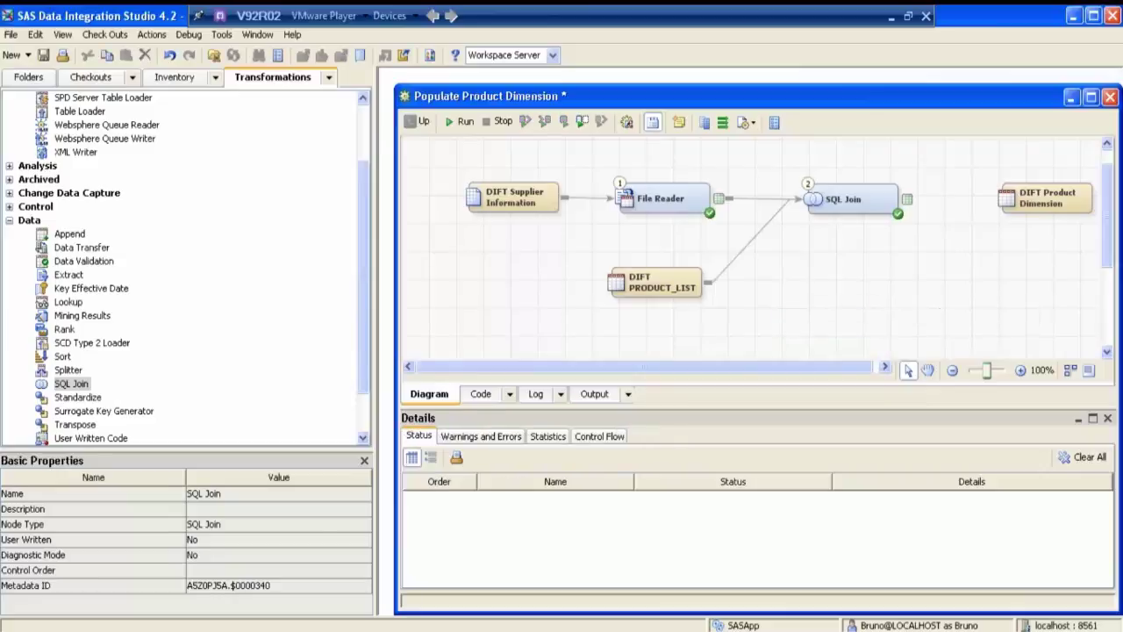
Delete the existing File Reader and SQL Join nodes, and add a new File Reader beside DIFT Supplier Information
click(694, 209)
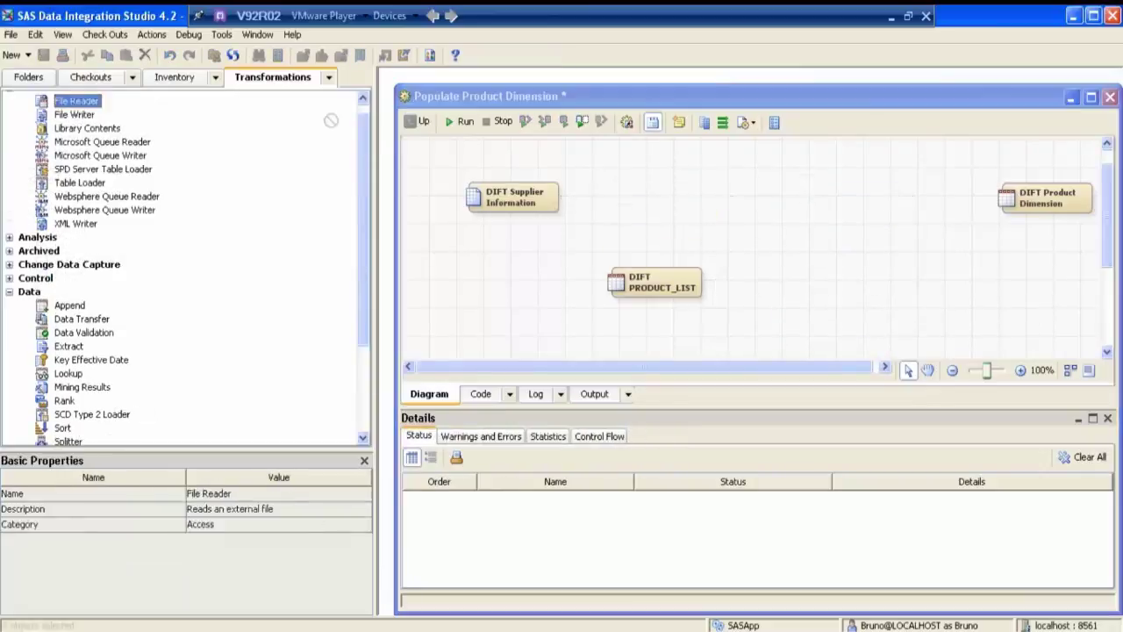
drag(331, 121, 633, 217)
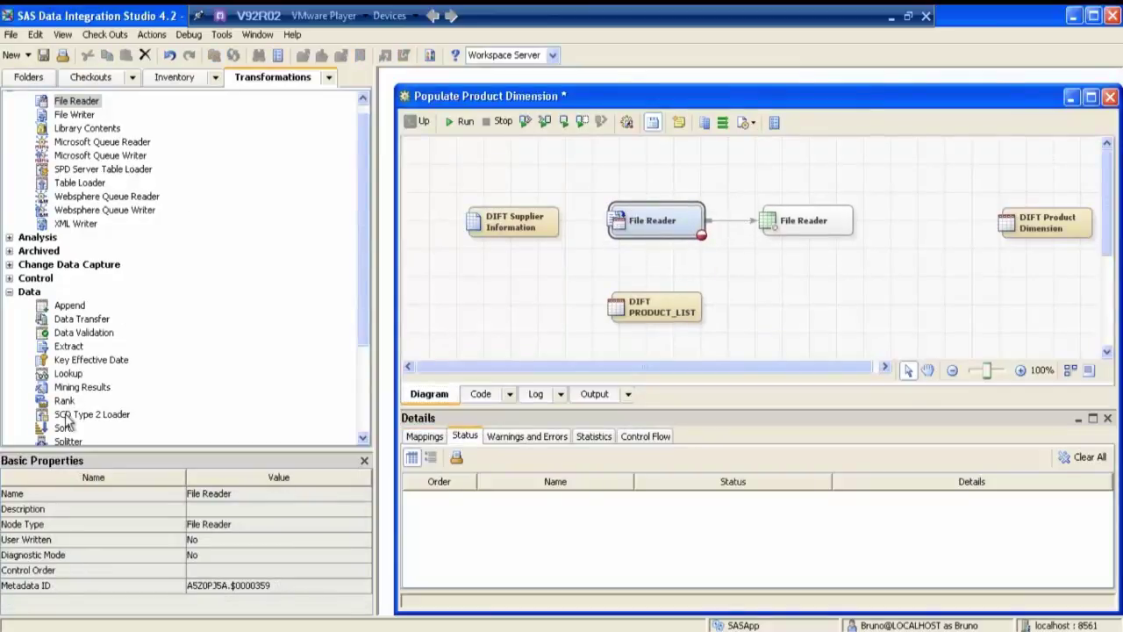
Add a new SQL Join transformation to the job diagram after the File Reader's work table
scroll(61, 415, down, 1)
scroll(61, 414, down, 2)
click(67, 344)
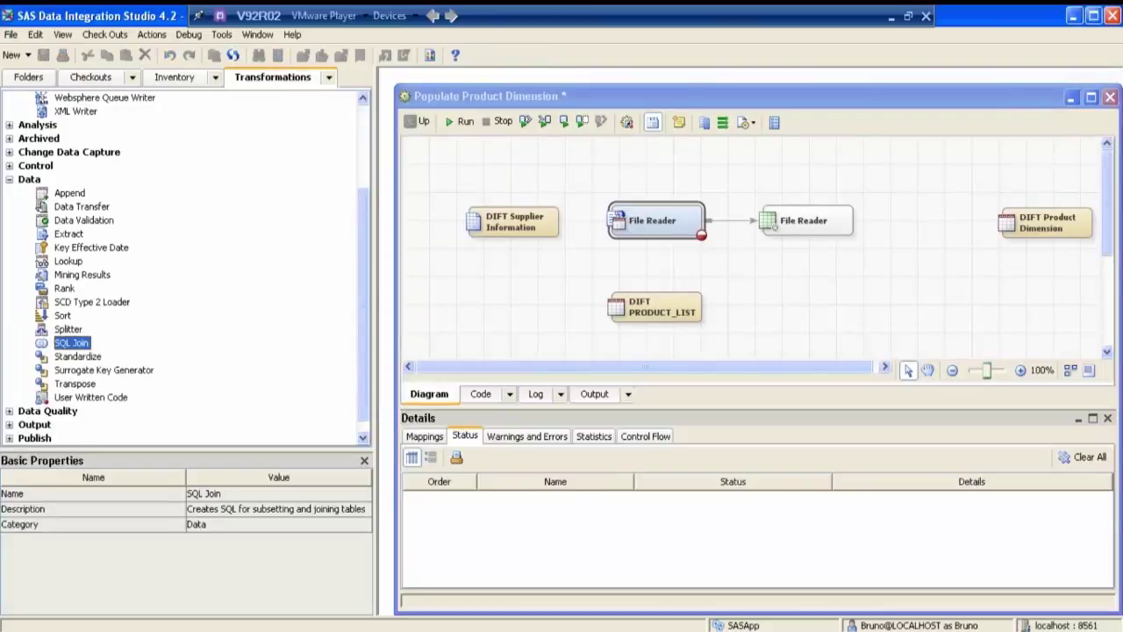
drag(66, 344, 933, 226)
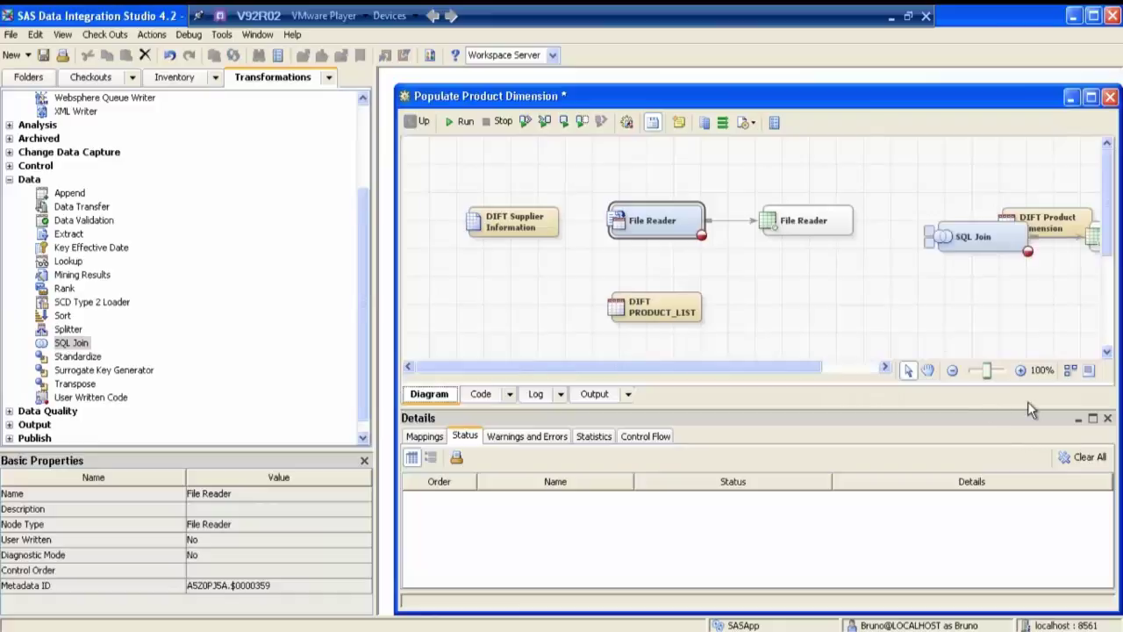
Align SQL Join and its work table between File Reader and DIFT Product Dimension, and enlarge the job diagram's workspace
click(953, 370)
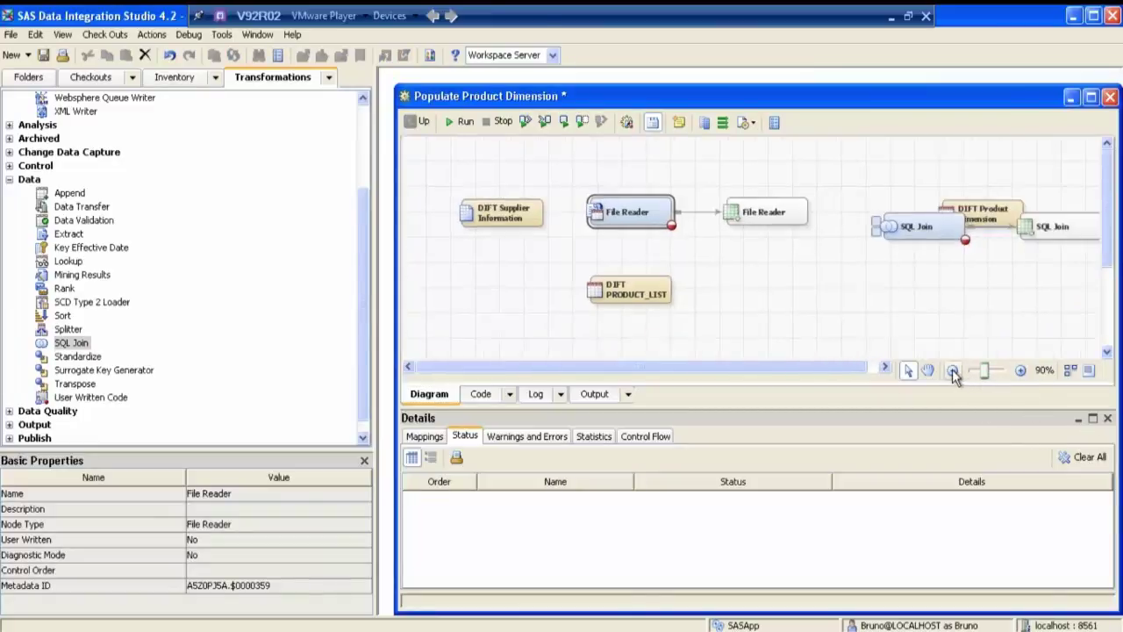
click(953, 370)
drag(917, 204, 1062, 199)
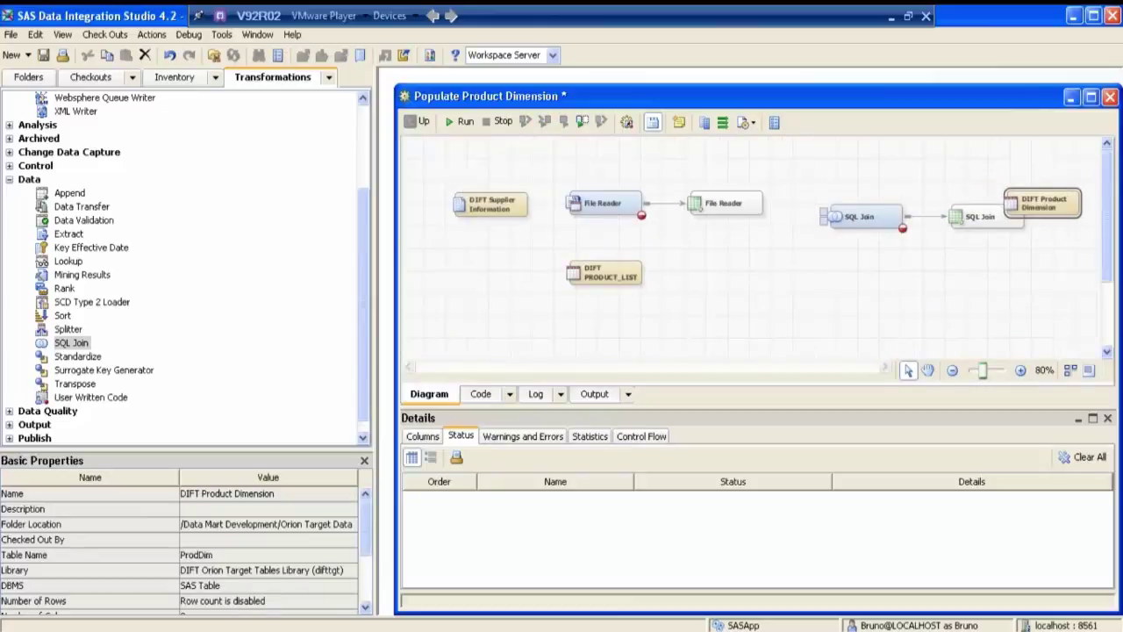
drag(853, 217, 831, 205)
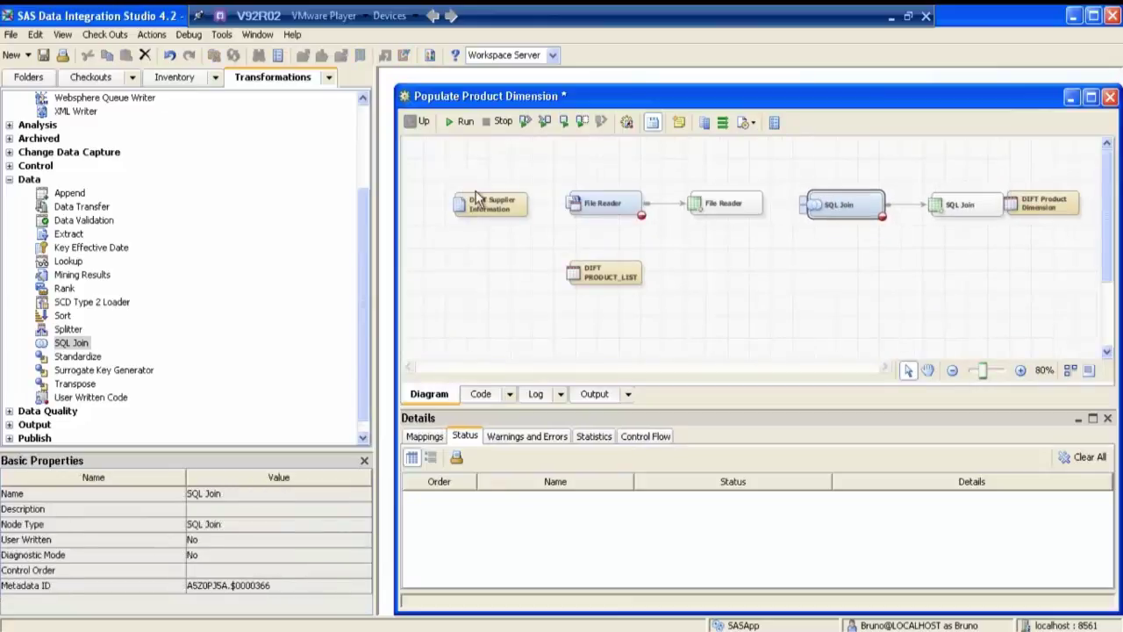
double_click(487, 98)
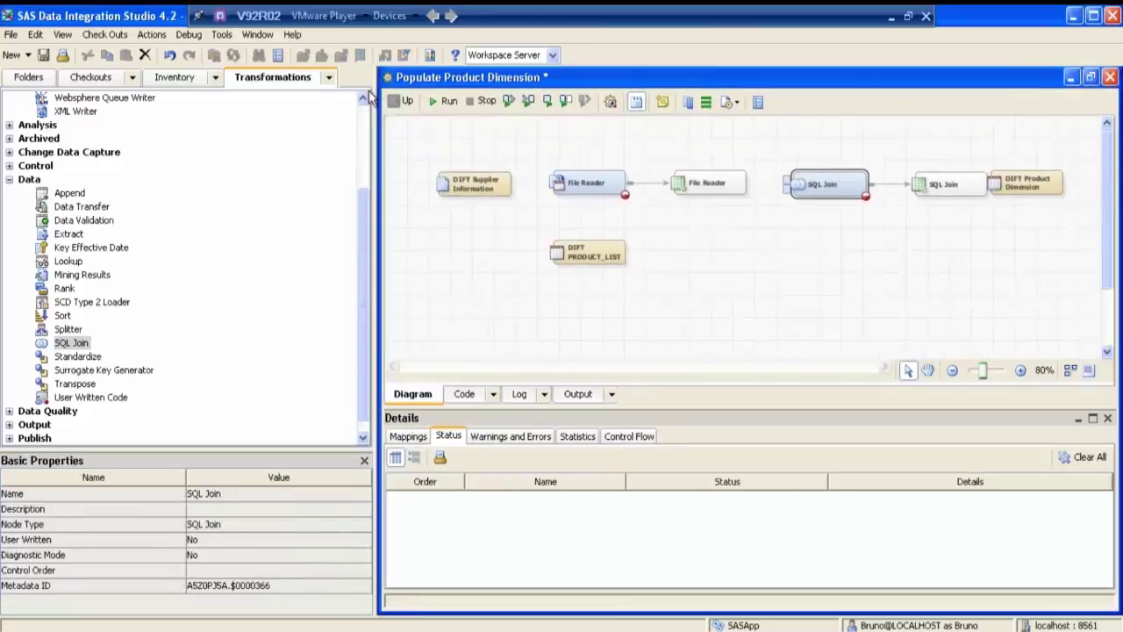
drag(375, 101, 201, 111)
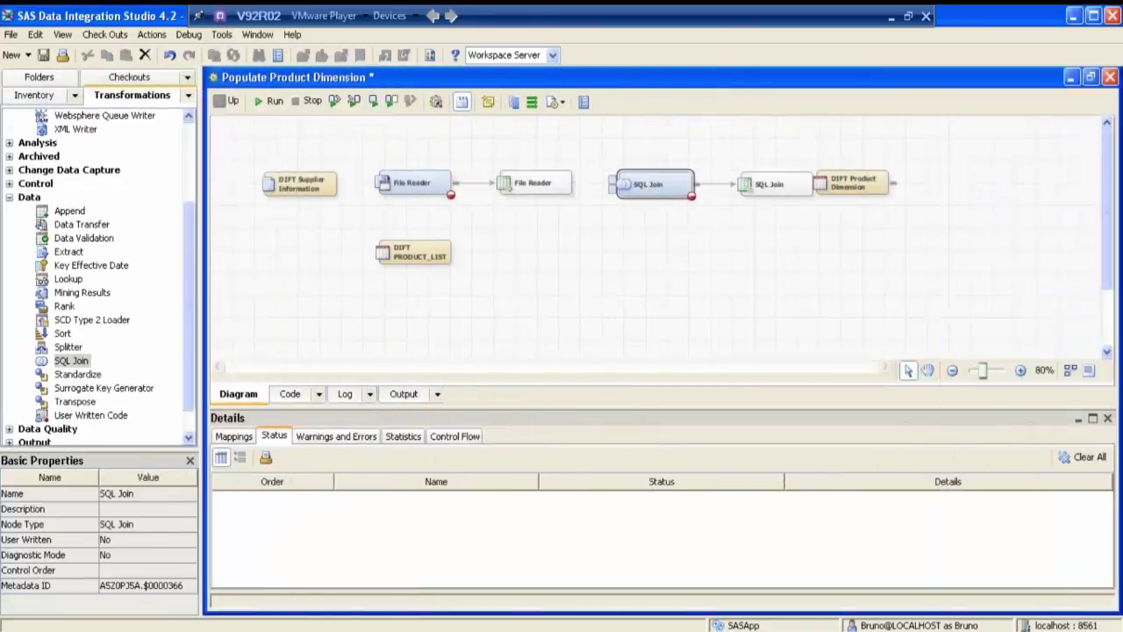
Move DIFT Product Dimension clear of the SQL Join work table, and check the File Reader and SQL Join nodes and their work tables
drag(869, 182, 919, 184)
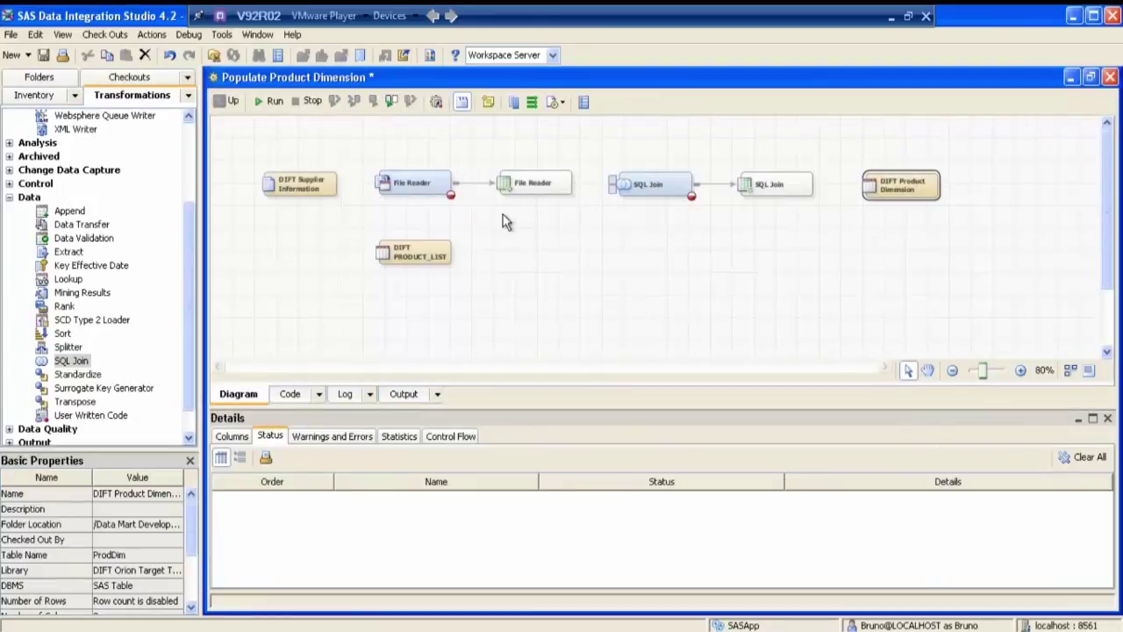
click(438, 176)
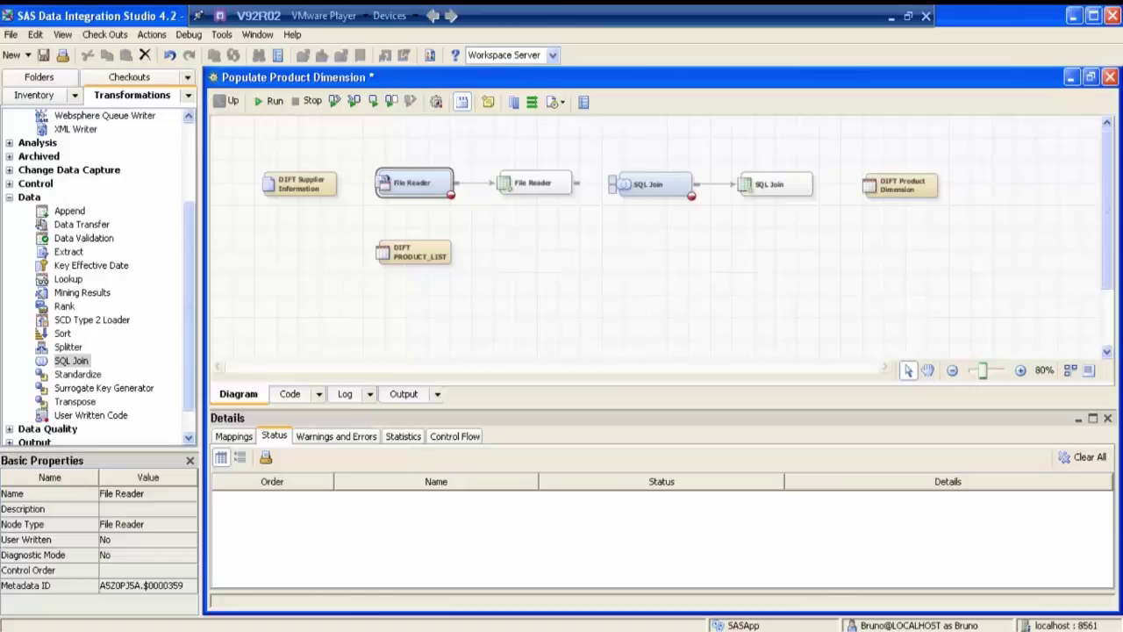
click(536, 184)
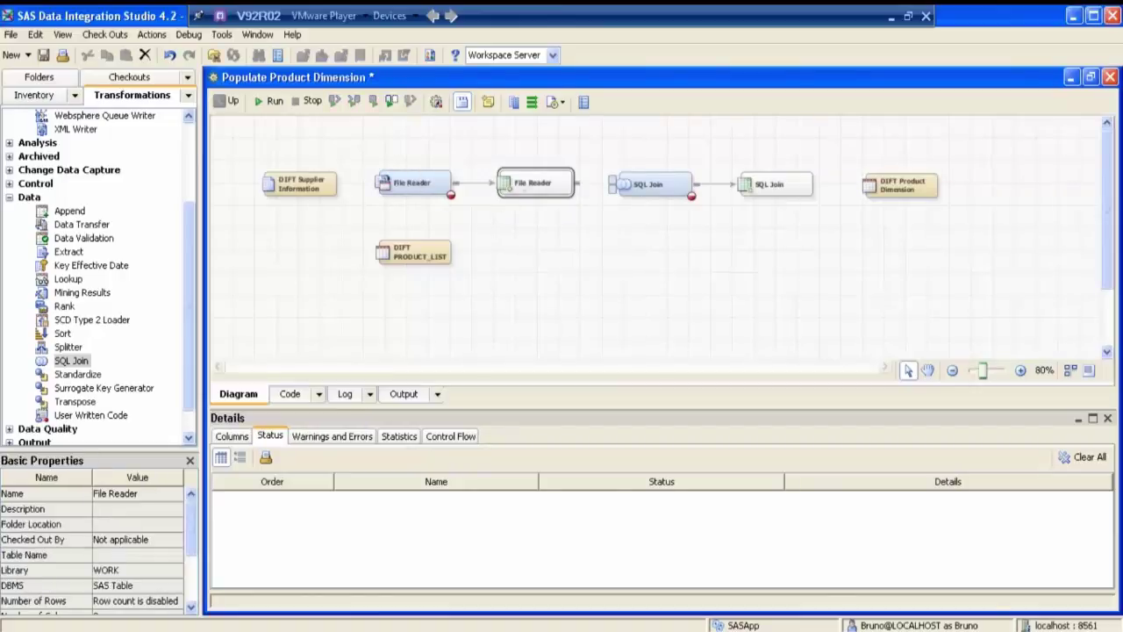
click(649, 184)
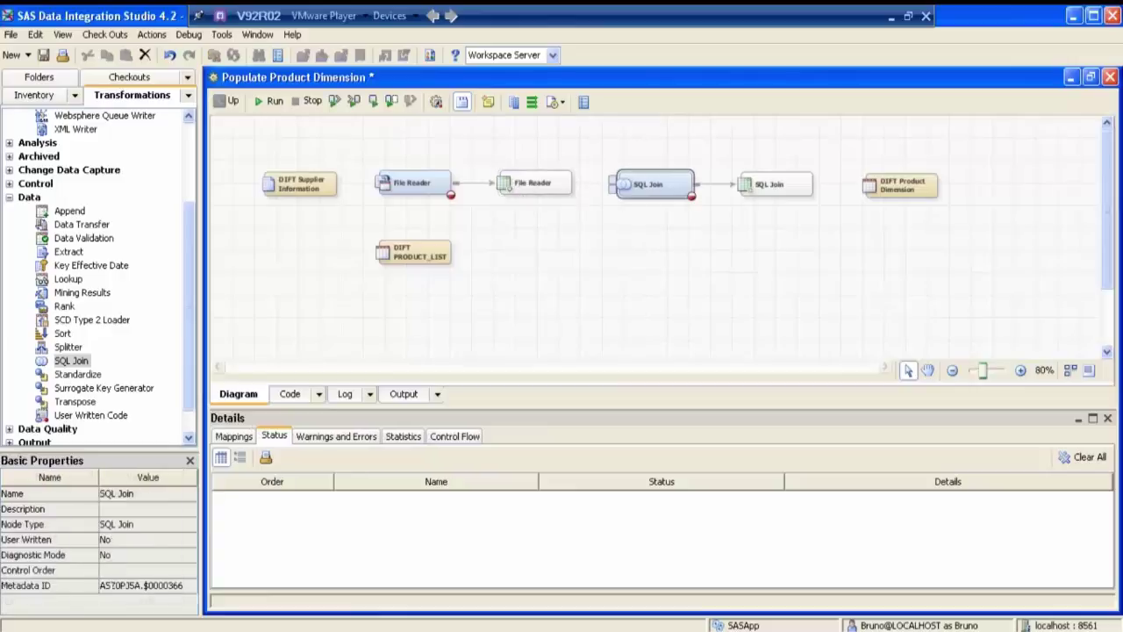
click(776, 185)
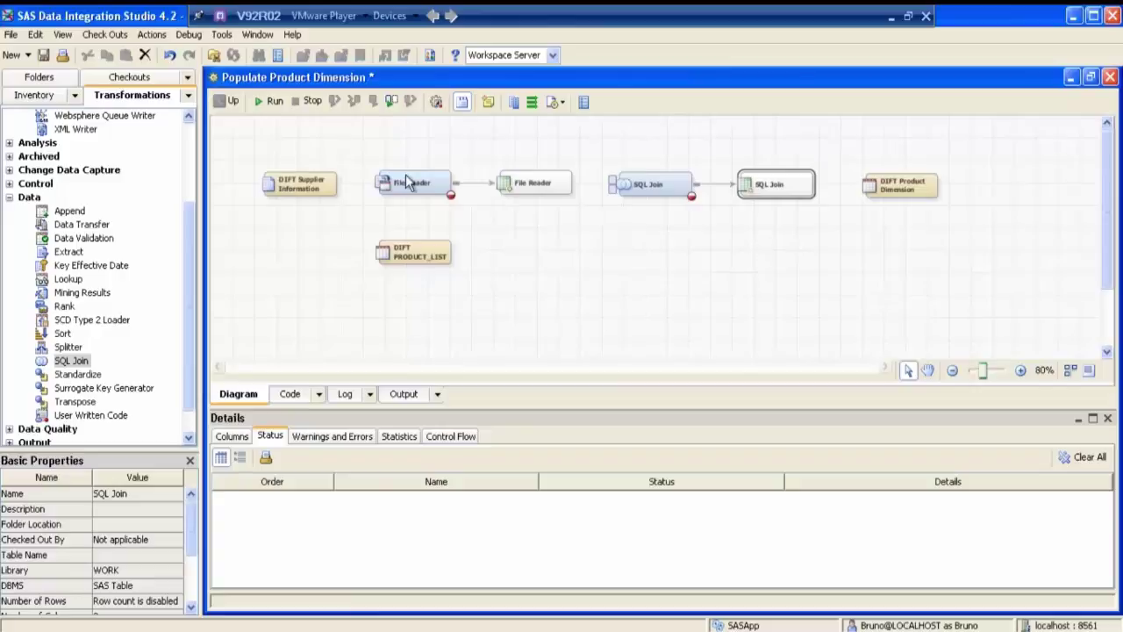
Connect DIFT Supplier Information to File Reader, and feed File Reader's work table and DIFT PRODUCT_LIST into SQL Join
drag(343, 178, 390, 182)
drag(594, 172, 612, 179)
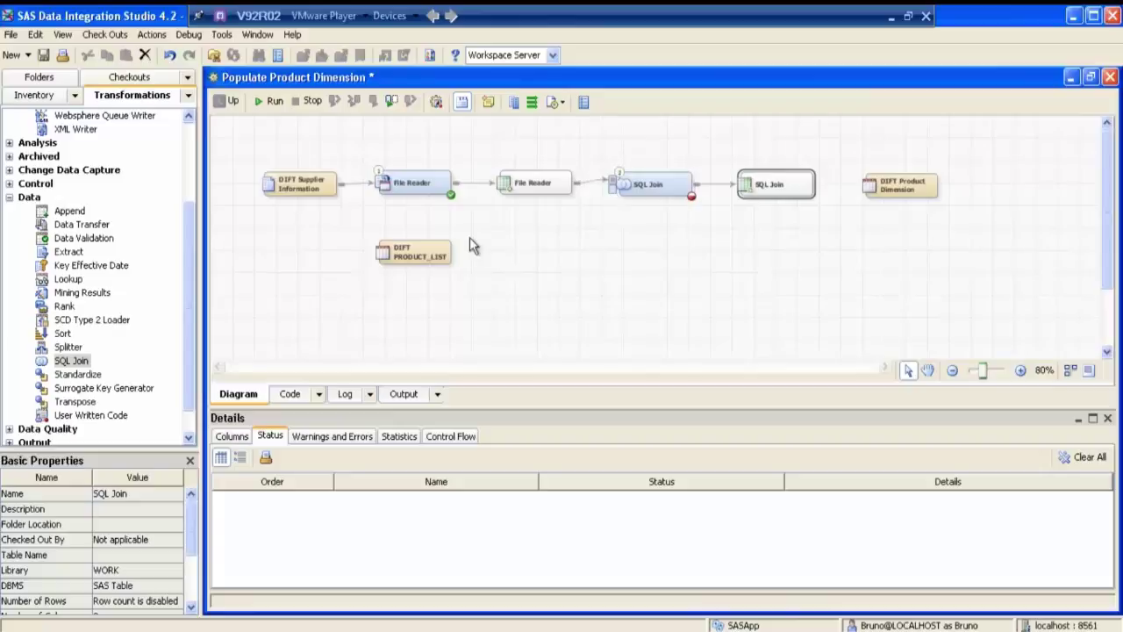
drag(457, 247, 613, 189)
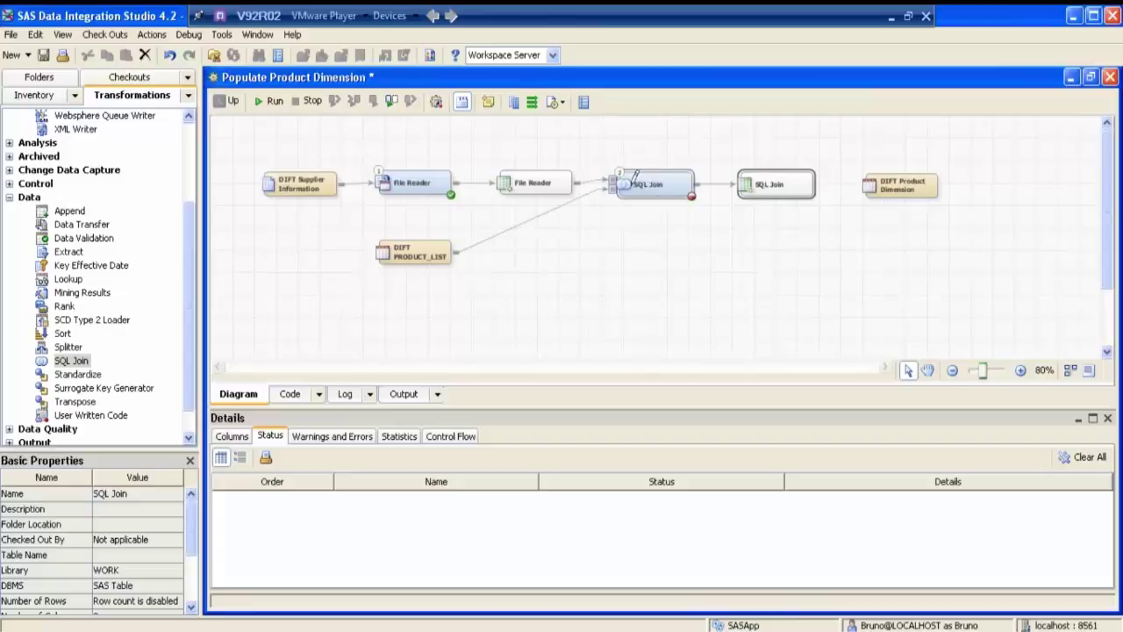
Examine the SQL Join transformation, its output work table and the DIFT Product Dimension target table in the job flow
click(650, 184)
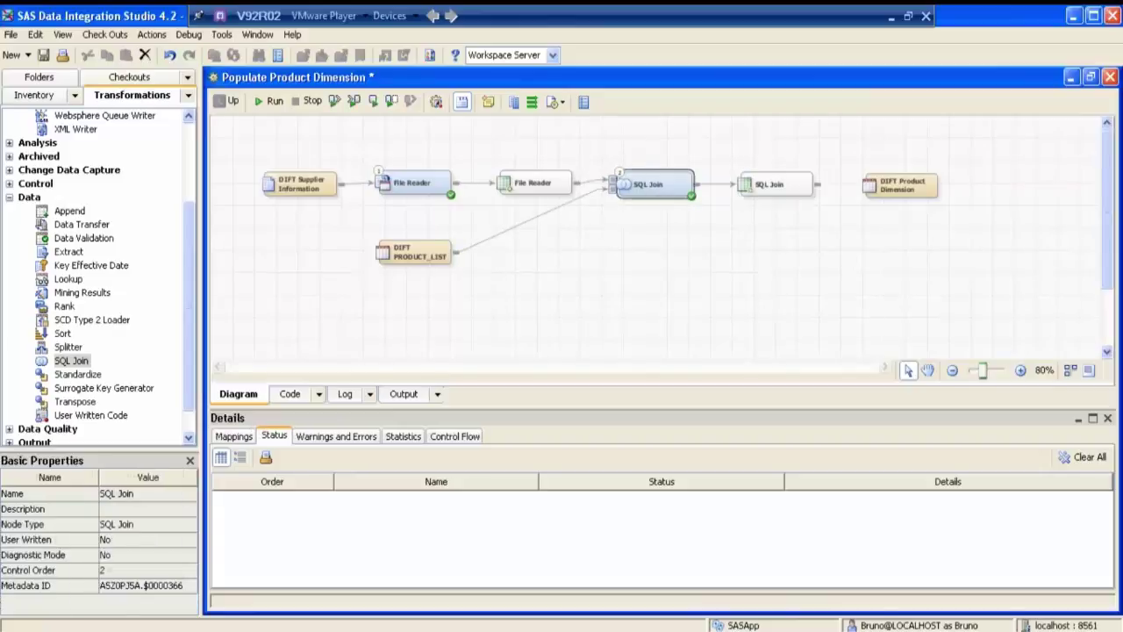
click(775, 185)
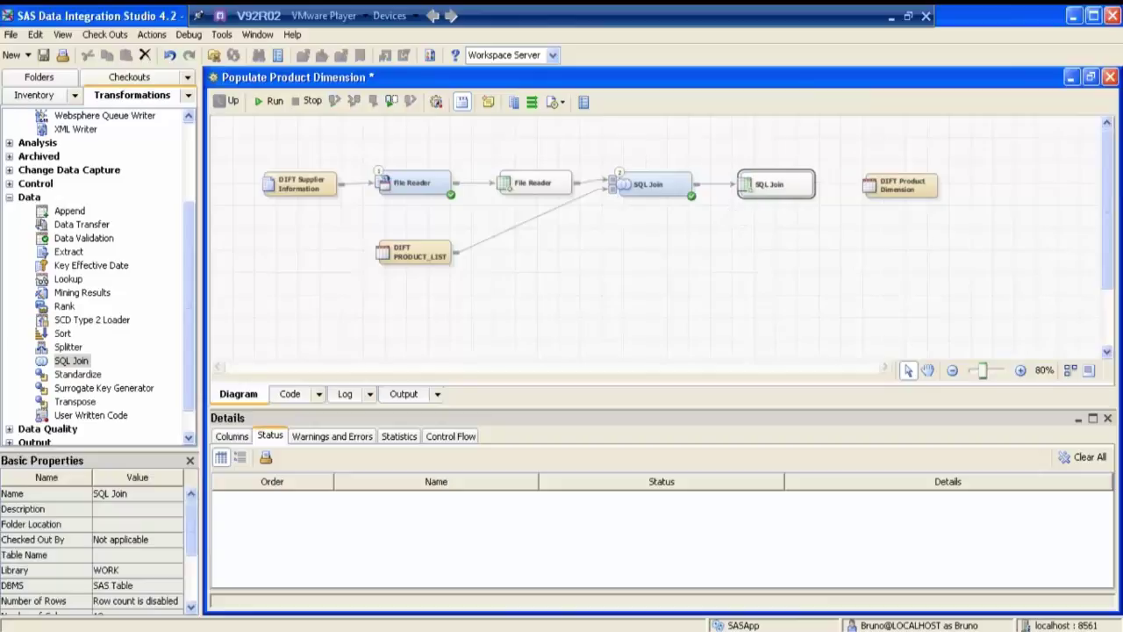
click(901, 185)
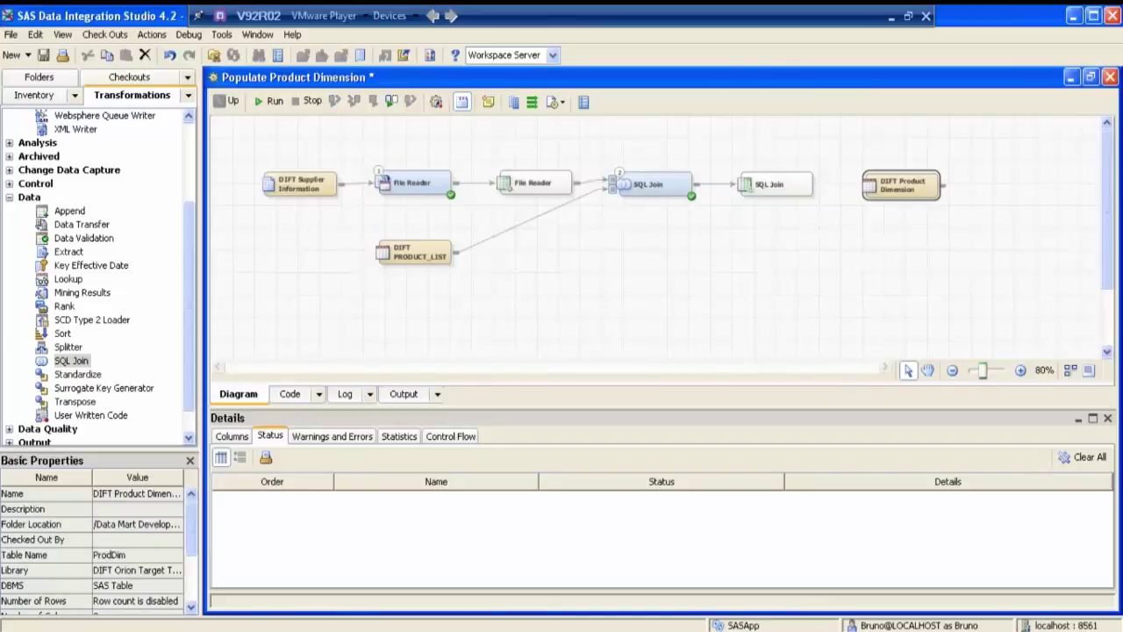
Try deleting SQL Join's output work table from the job diagram, and undo the deletion
click(775, 184)
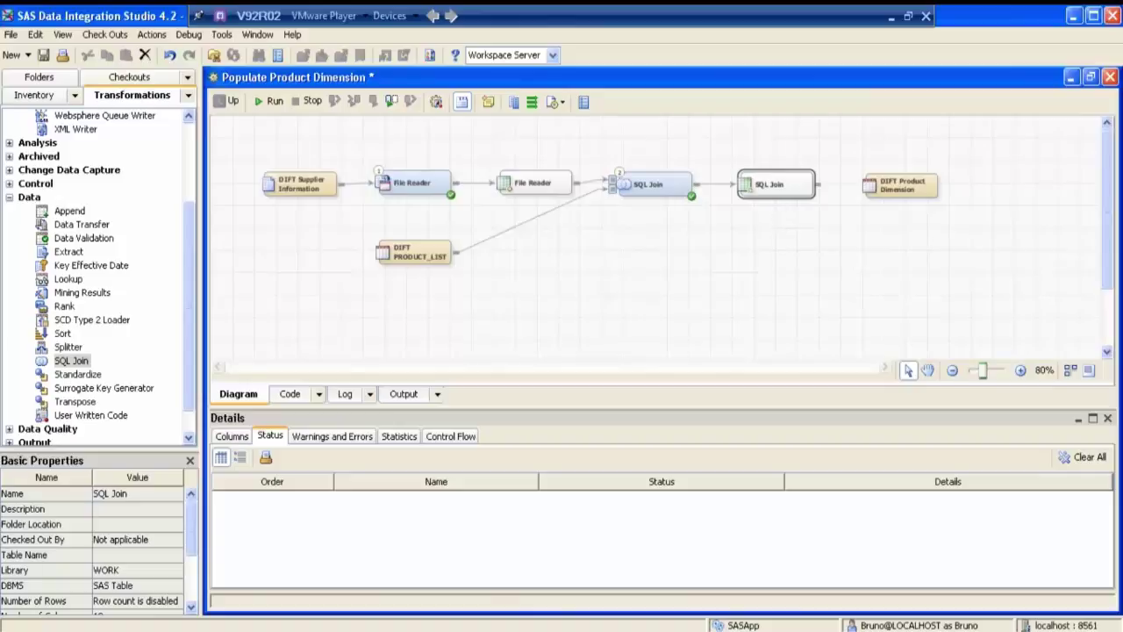
click(767, 258)
click(772, 195)
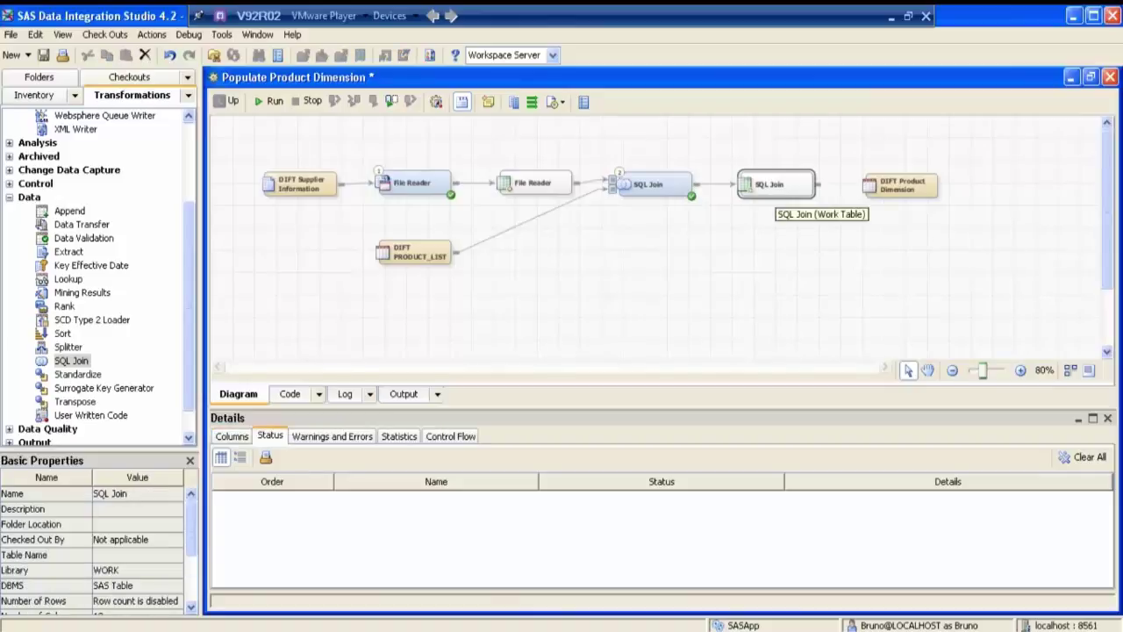
key(Delete)
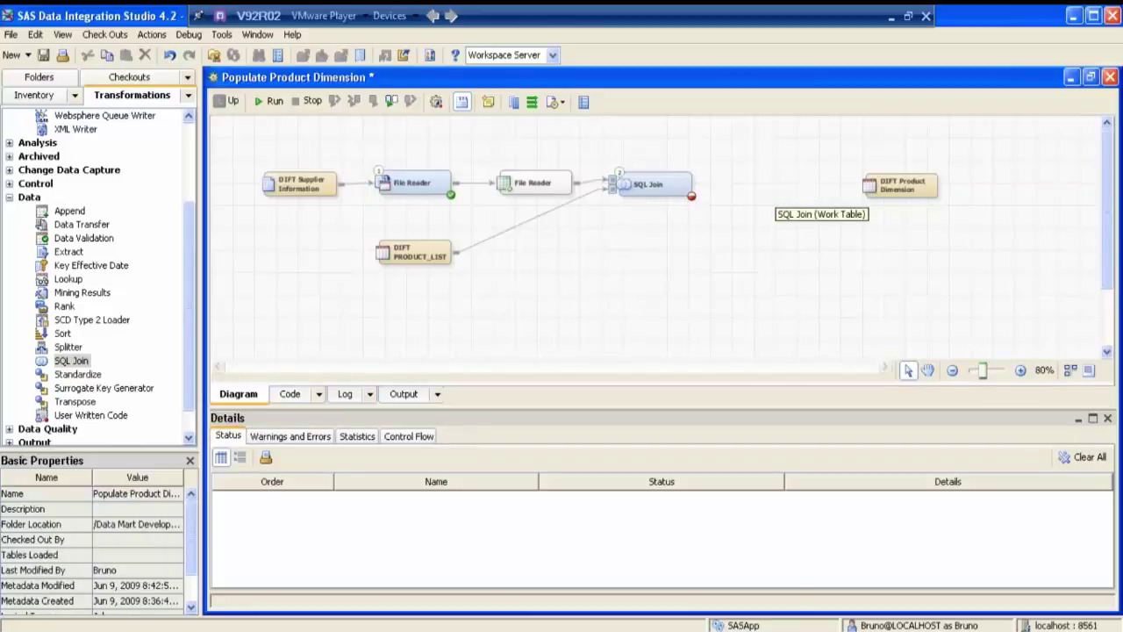
key(ctrl+z)
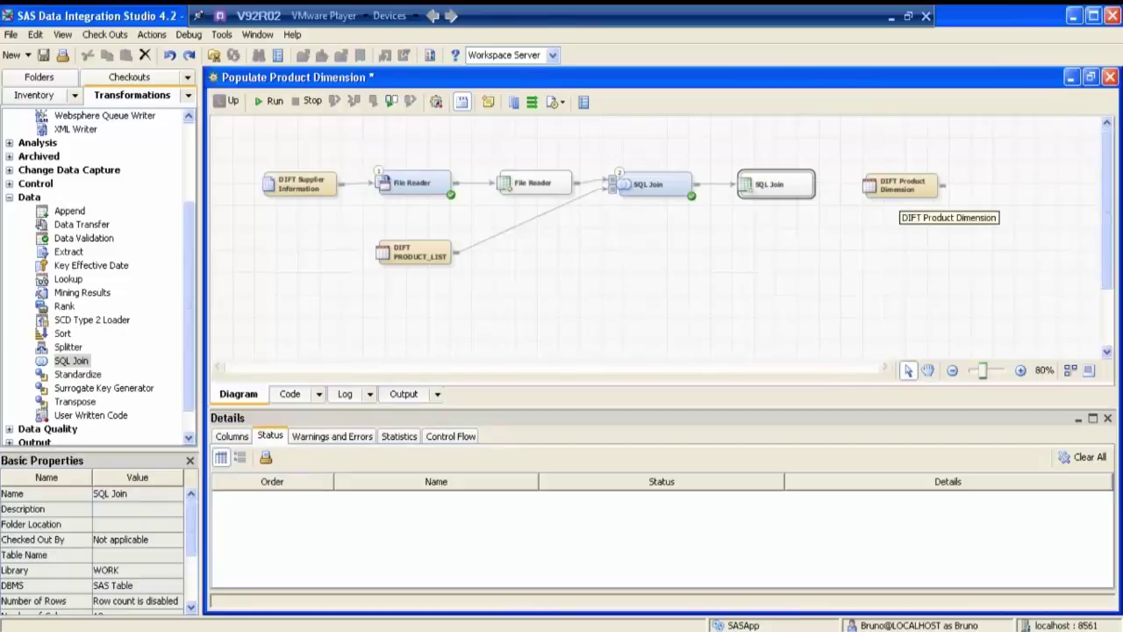
Try deleting the work tables of both SQL Join and File Reader, and undo the two deletions
right_click(767, 189)
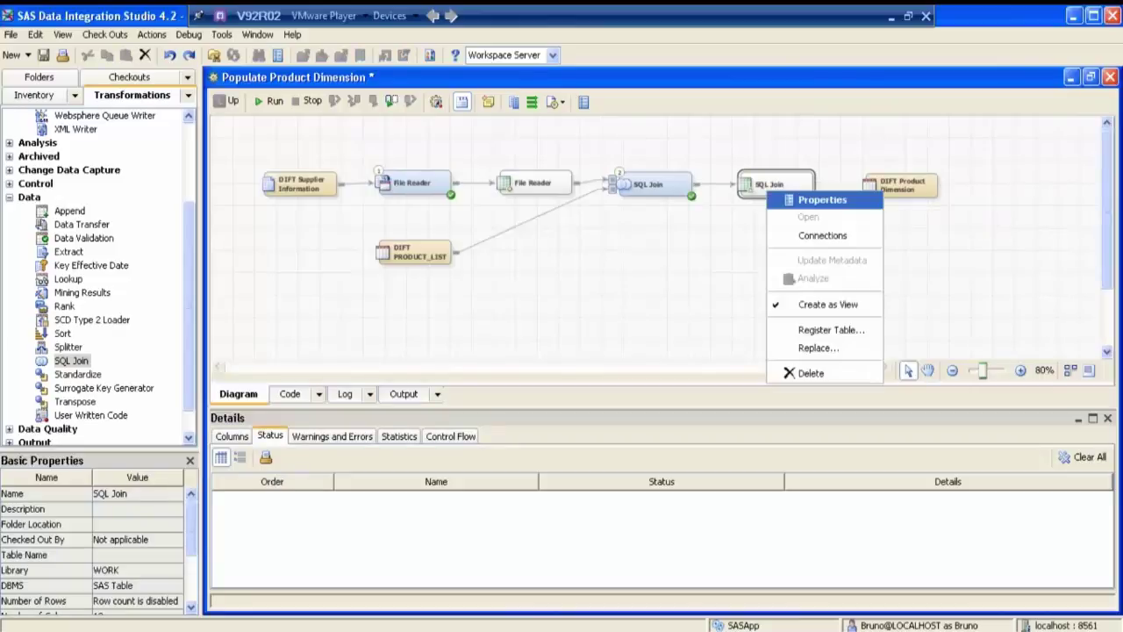
click(793, 373)
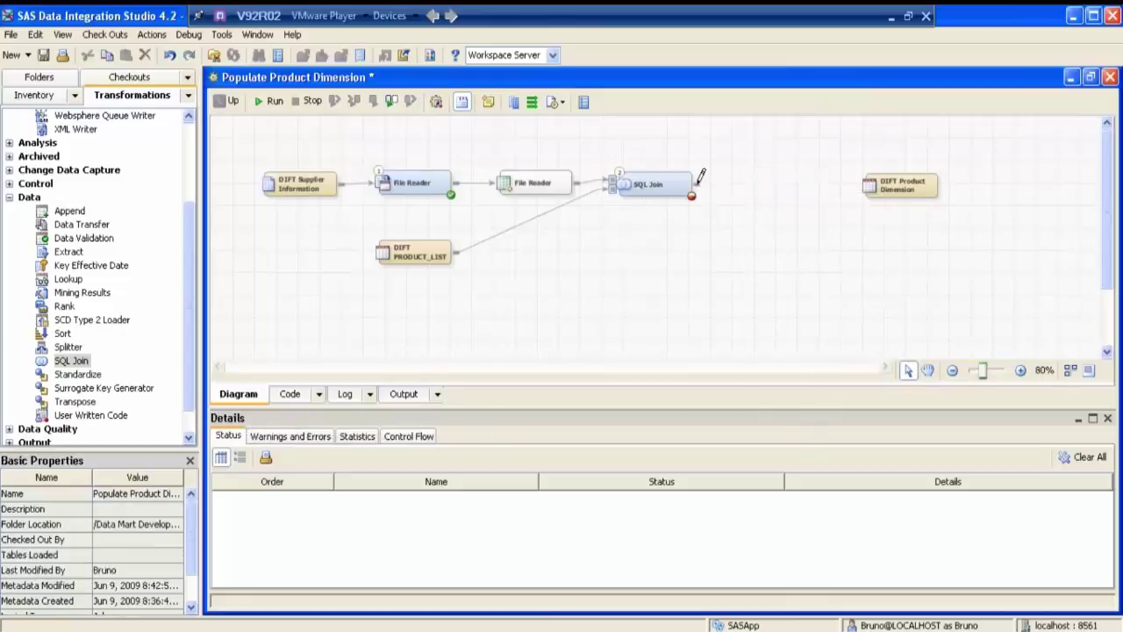
click(533, 183)
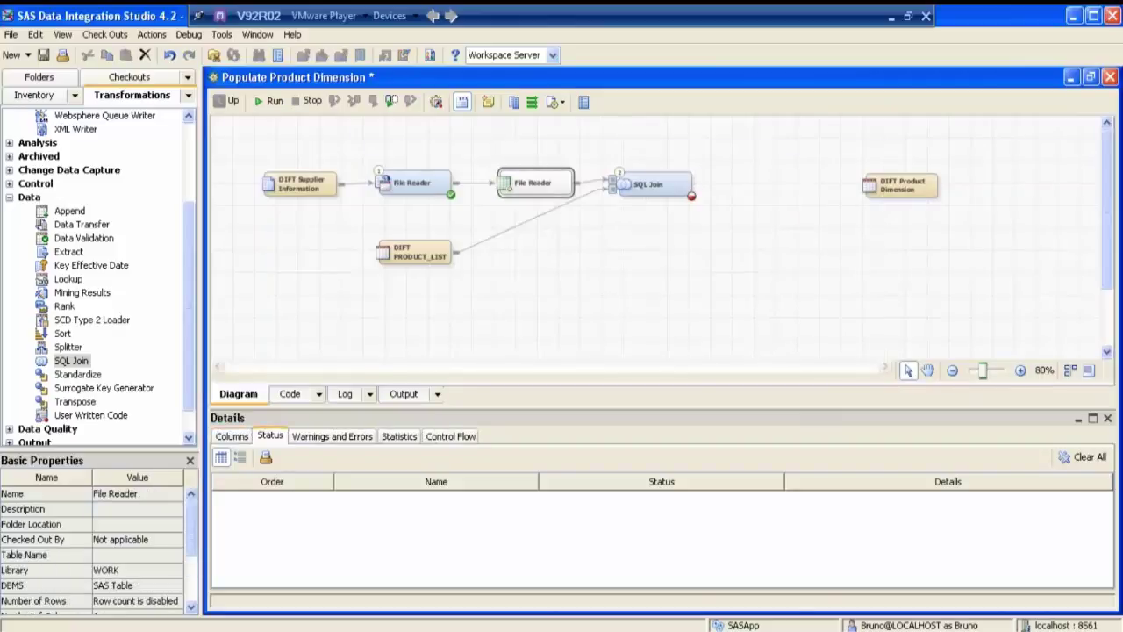
right_click(545, 179)
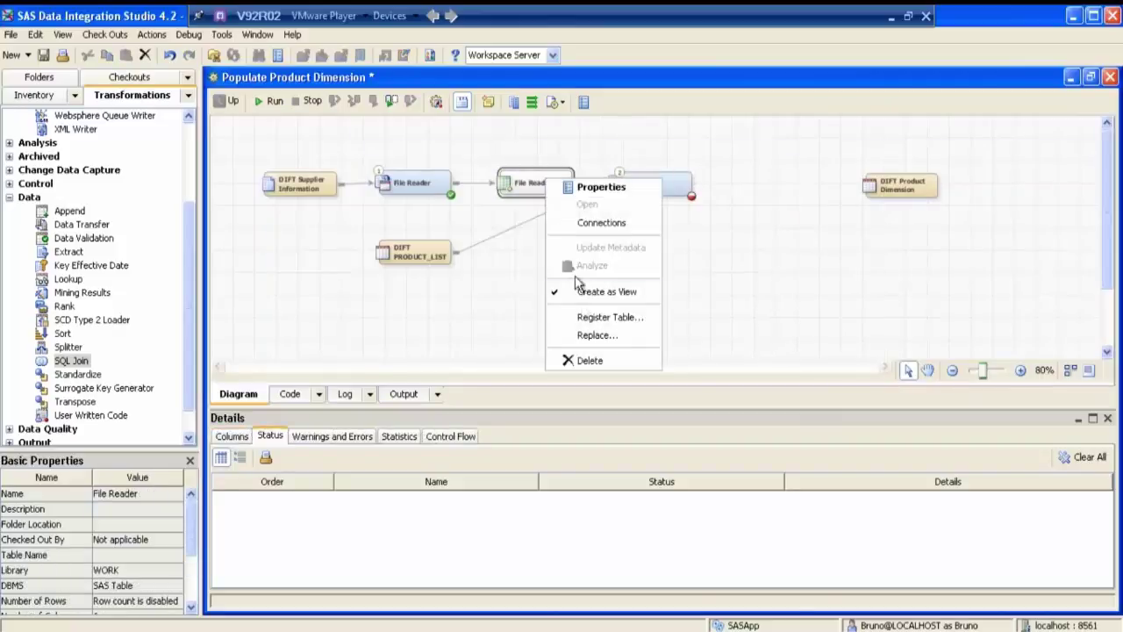
click(585, 362)
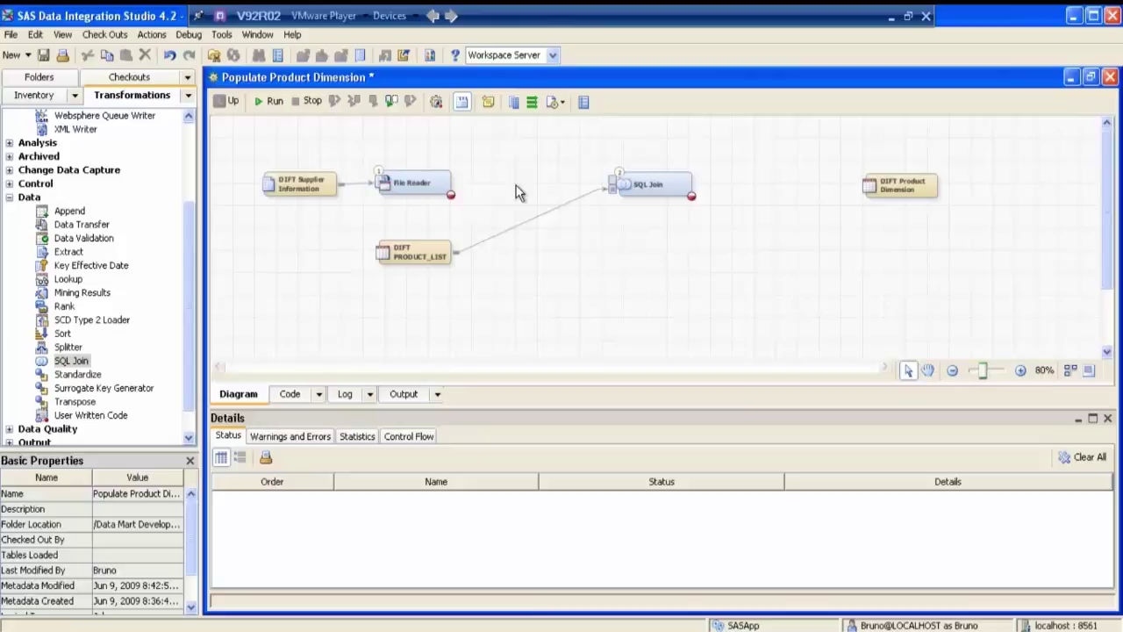
key(ctrl+z)
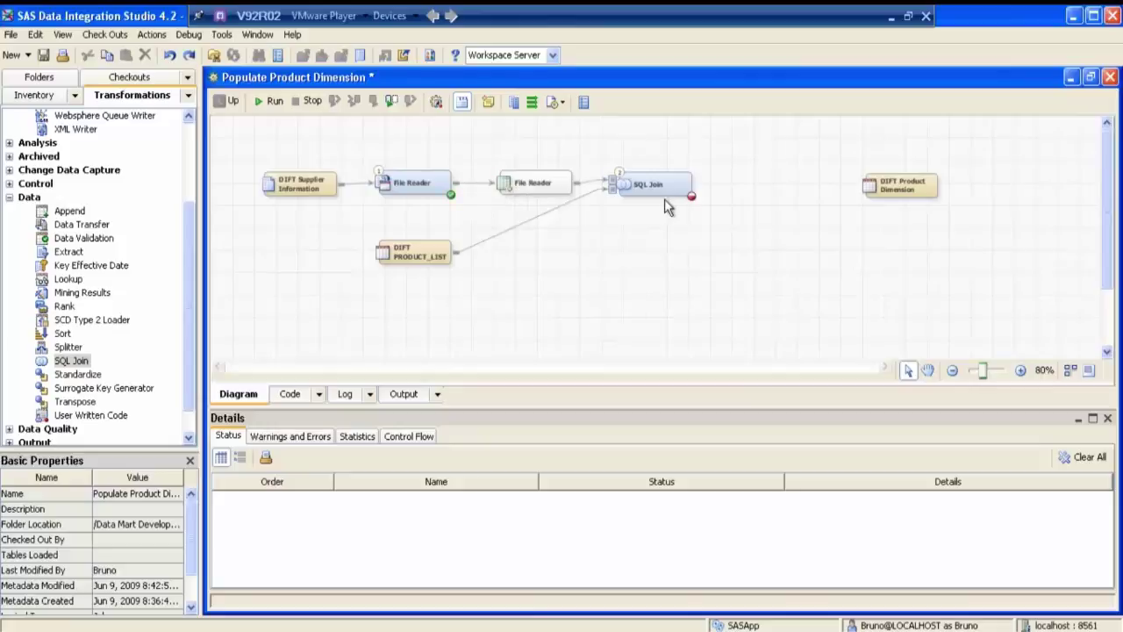
key(ctrl+z)
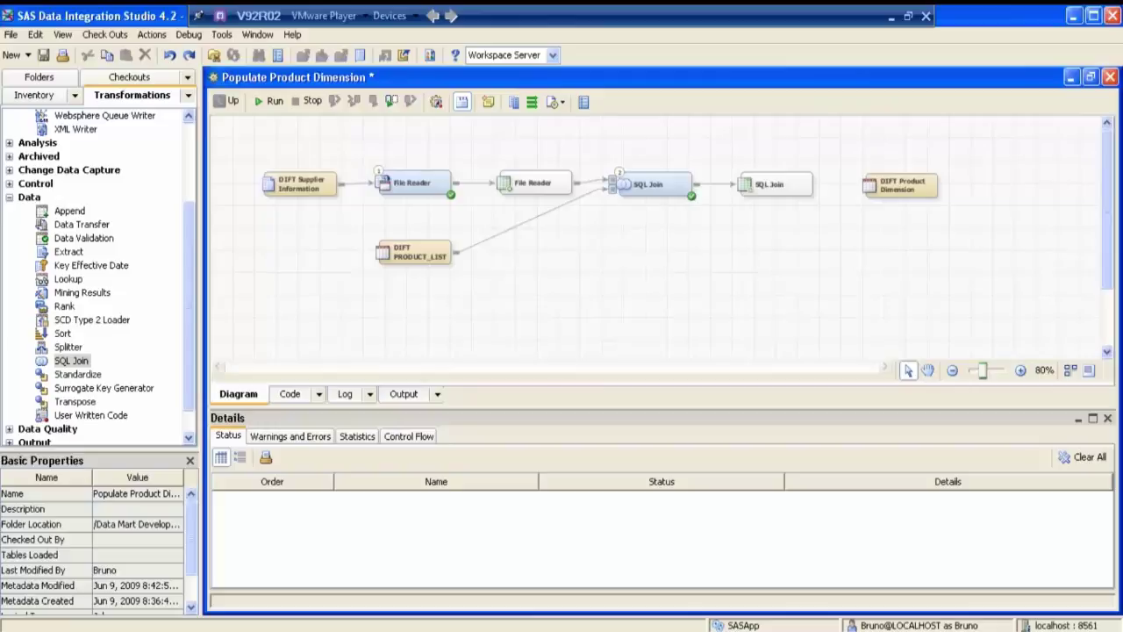